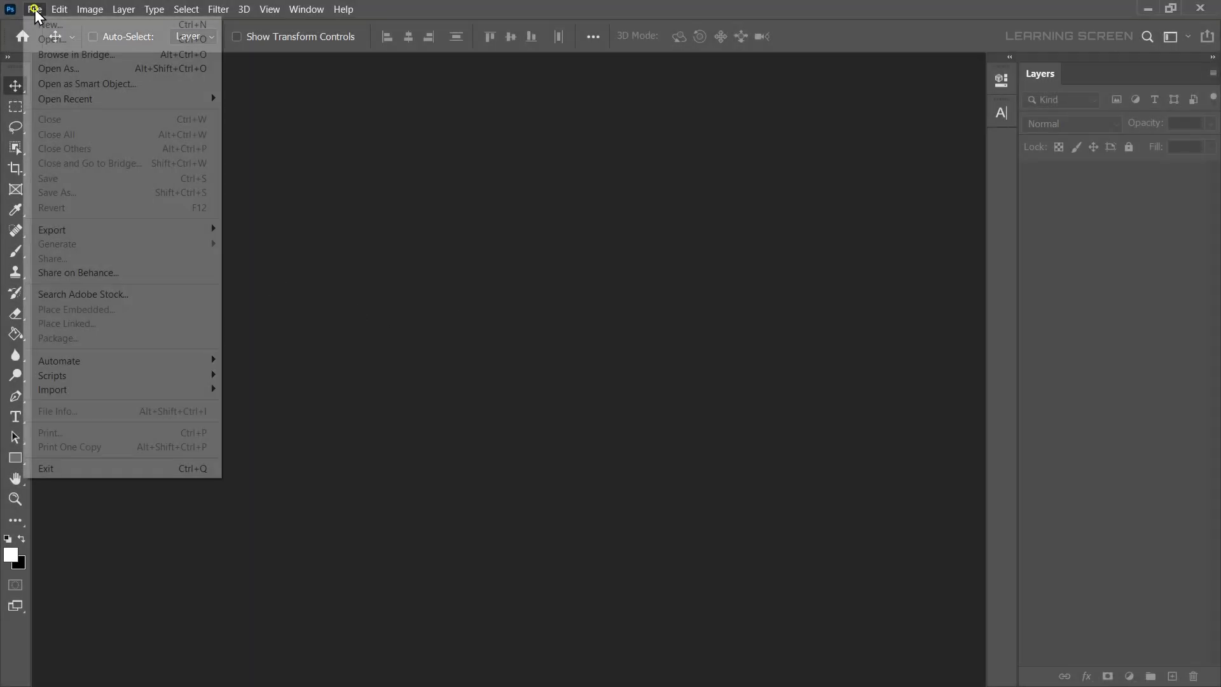
Make a new Photoshop document 1000 × 1000 px at 100 ppi with white background contents
click(45, 23)
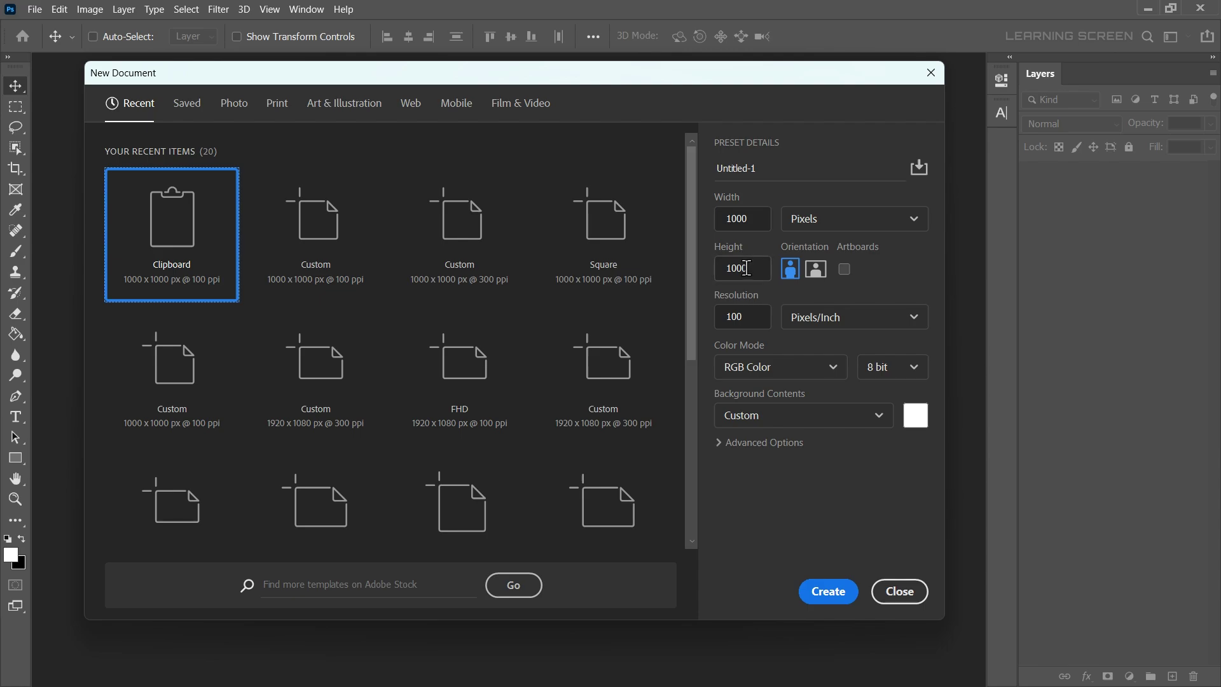
drag(746, 268, 724, 271)
click(747, 318)
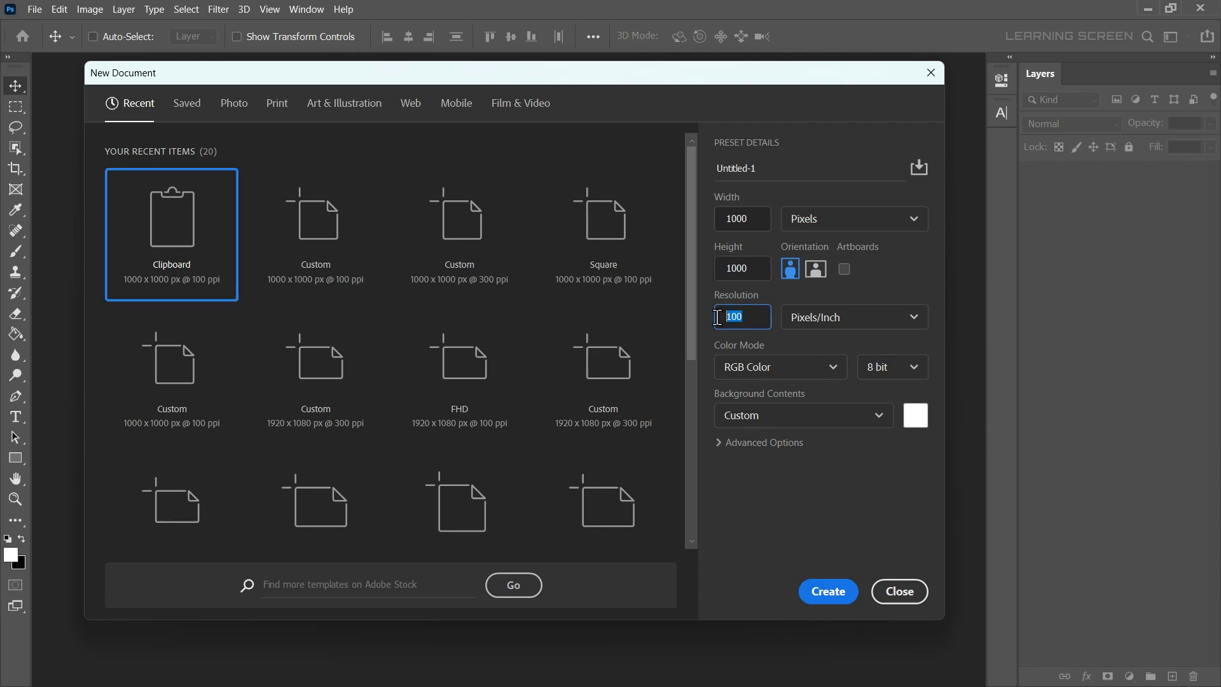
click(750, 415)
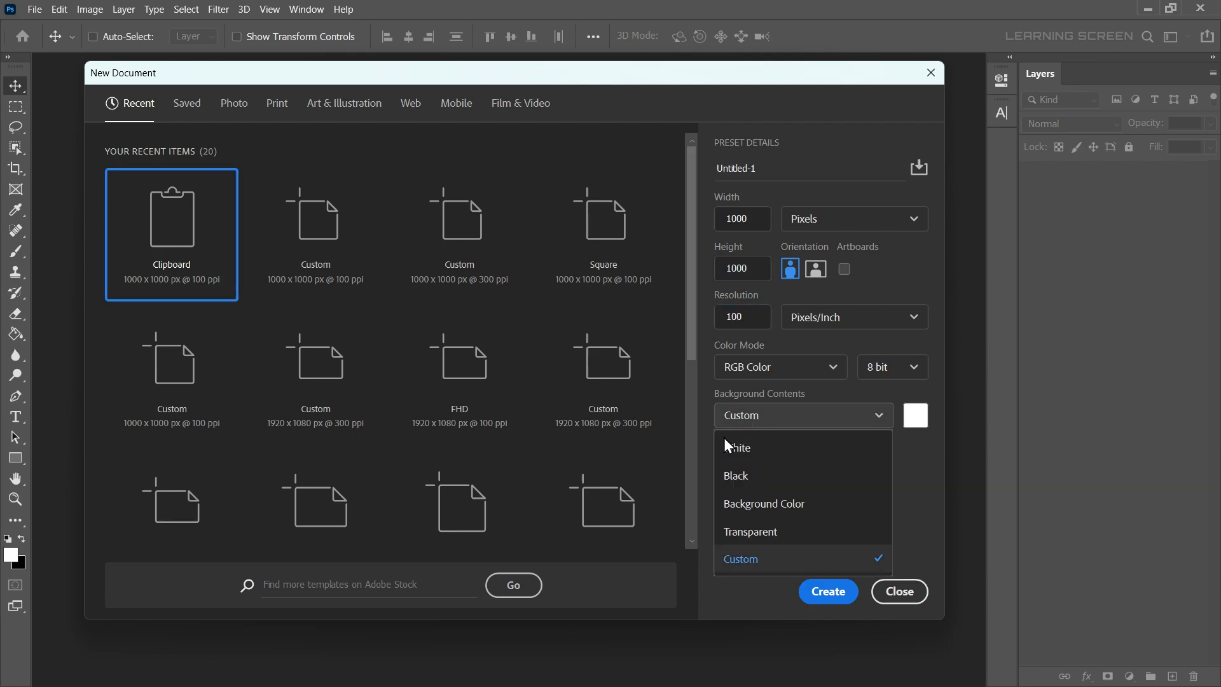
click(760, 449)
click(830, 592)
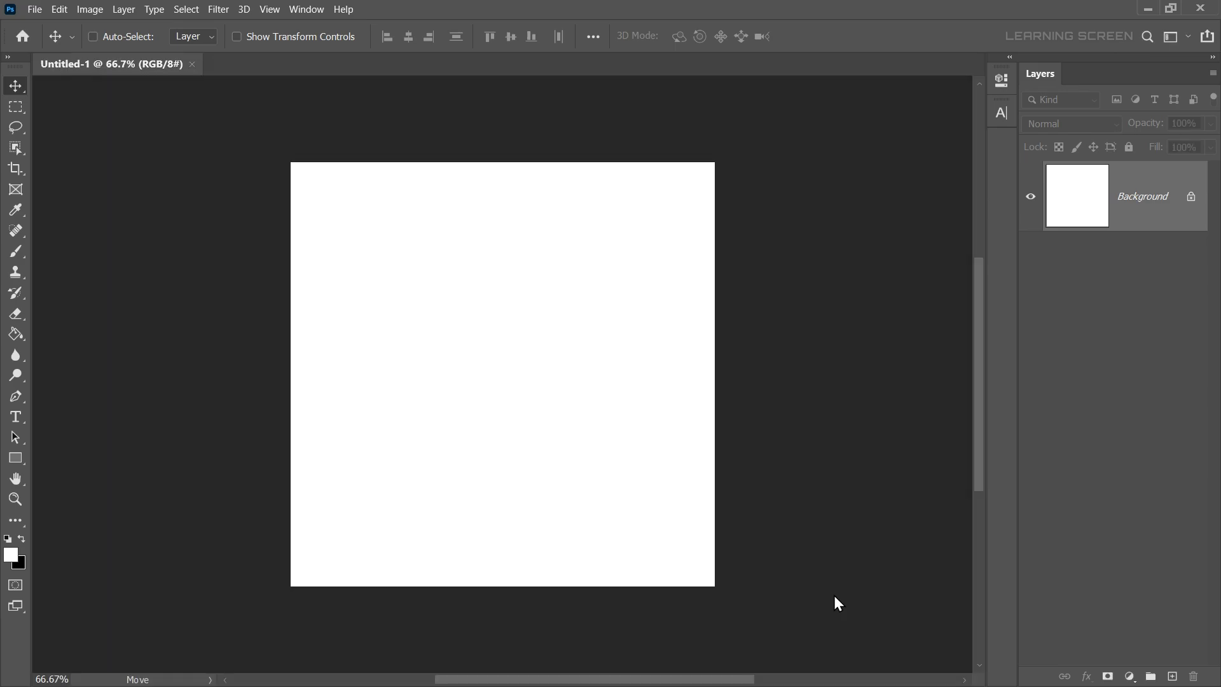
click(1174, 675)
click(24, 257)
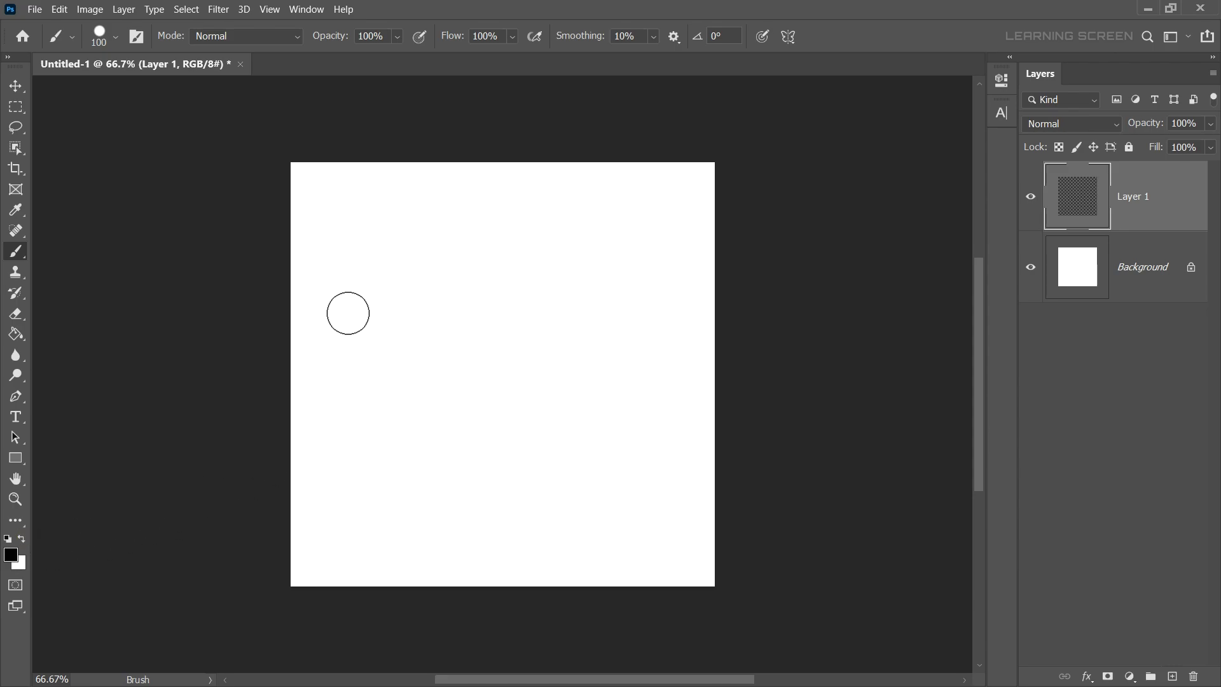
drag(349, 317, 380, 472)
drag(388, 379, 509, 371)
drag(528, 311, 495, 448)
drag(613, 338, 576, 454)
drag(602, 267, 658, 286)
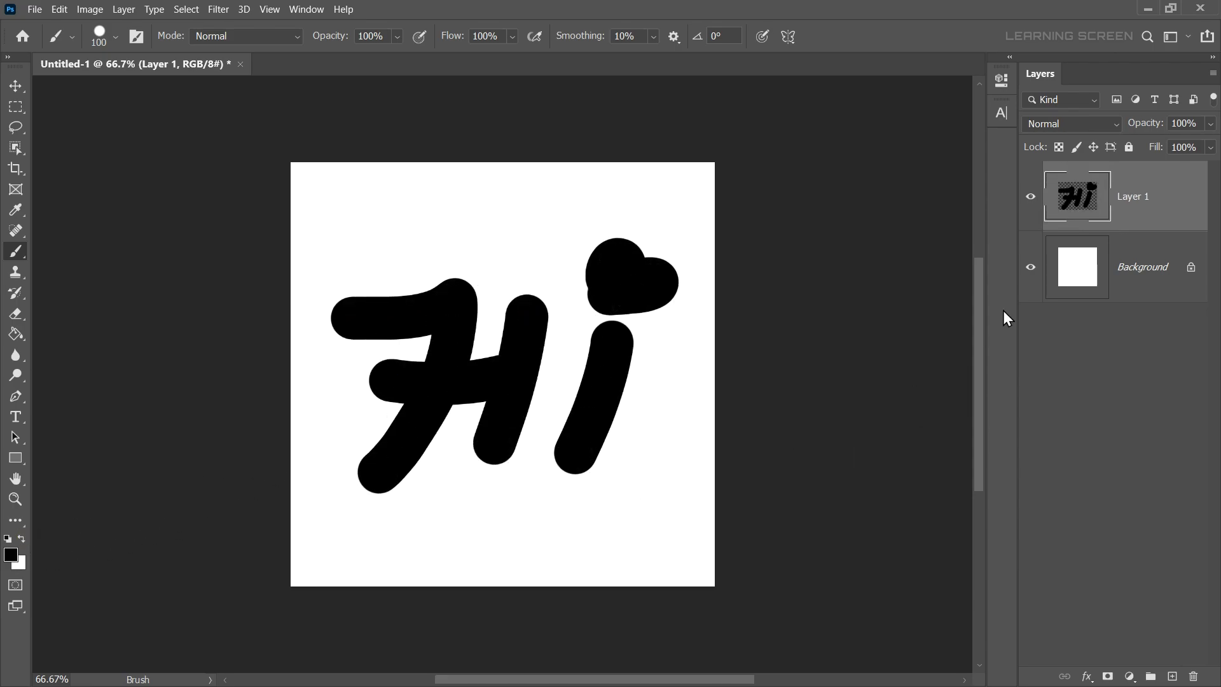
click(1193, 675)
key(p)
click(347, 296)
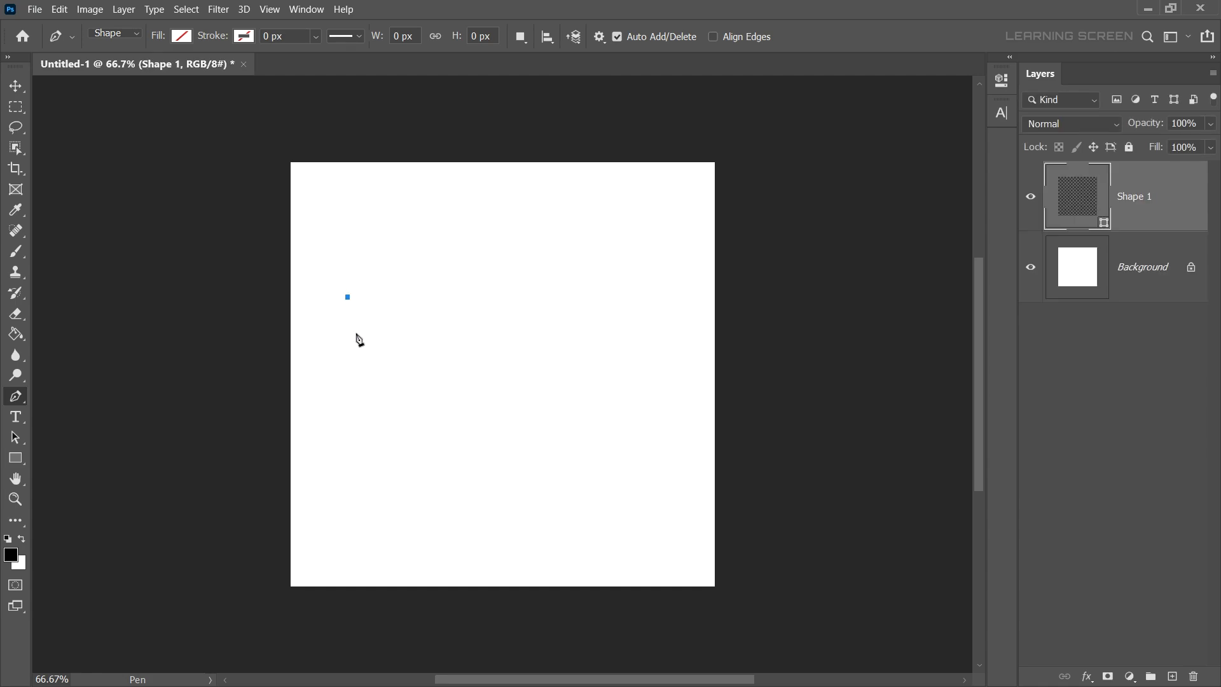
click(357, 334)
drag(348, 383, 363, 408)
drag(500, 467, 601, 463)
drag(653, 369, 654, 346)
click(632, 347)
drag(484, 396, 433, 385)
click(390, 343)
click(375, 328)
click(371, 288)
click(347, 297)
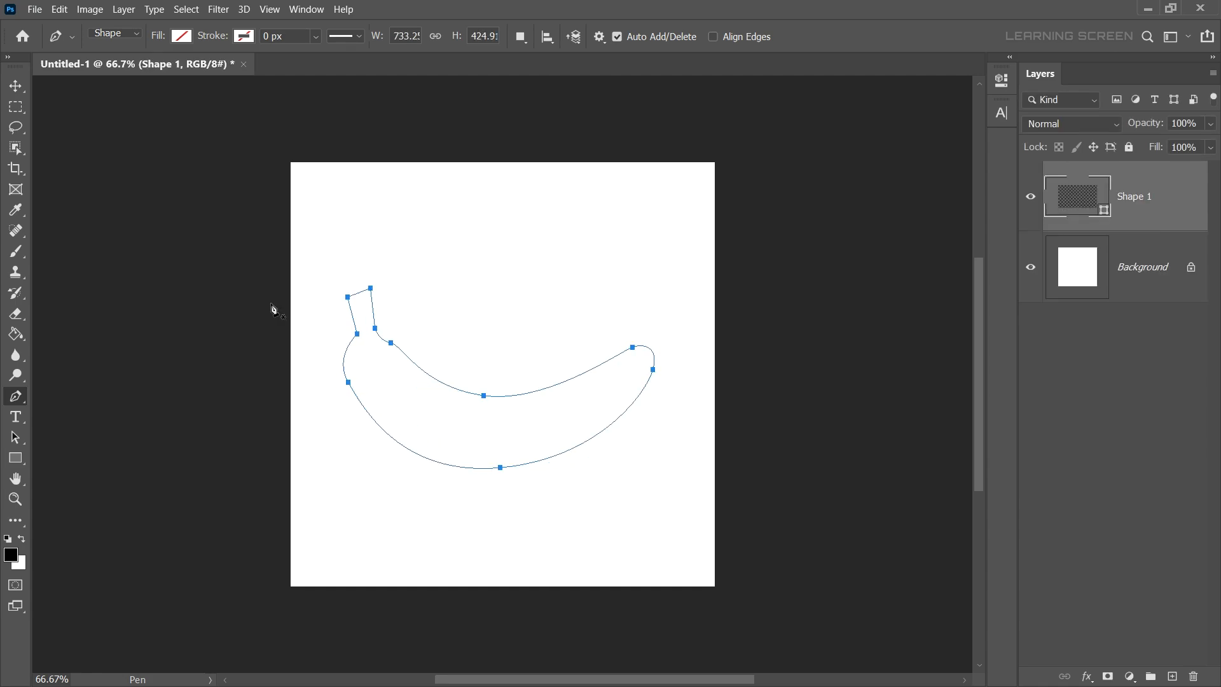
click(181, 36)
click(88, 119)
key(Return)
key(v)
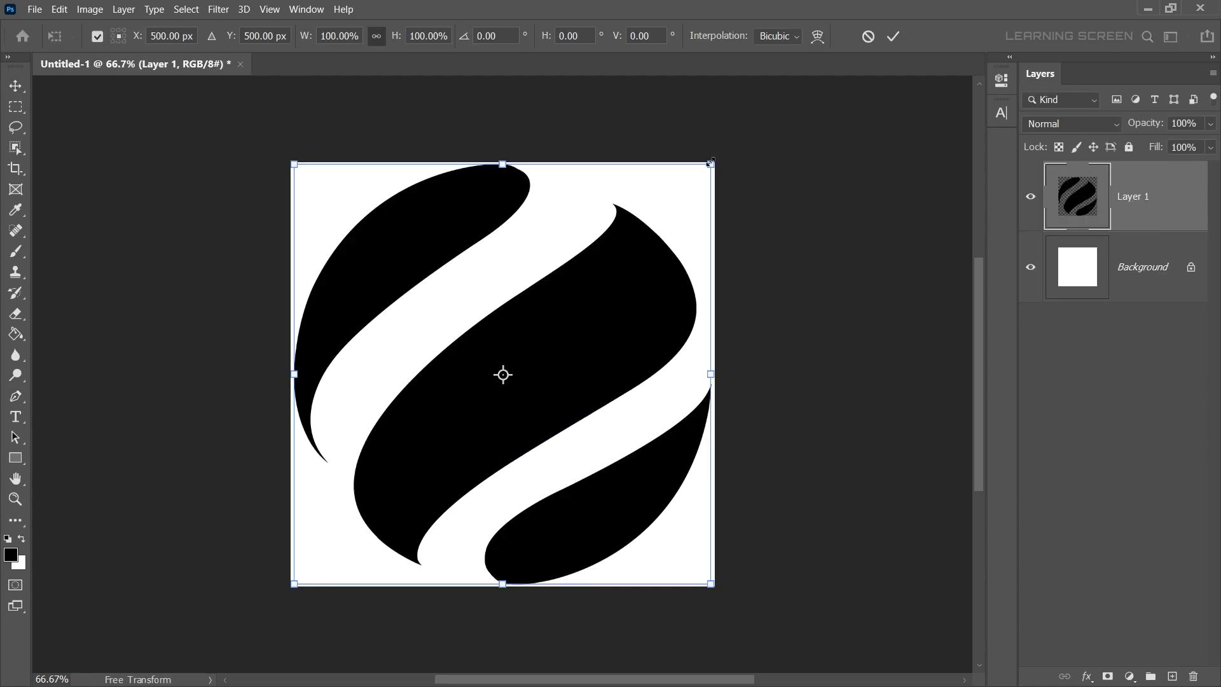
drag(709, 163, 627, 246)
key(Return)
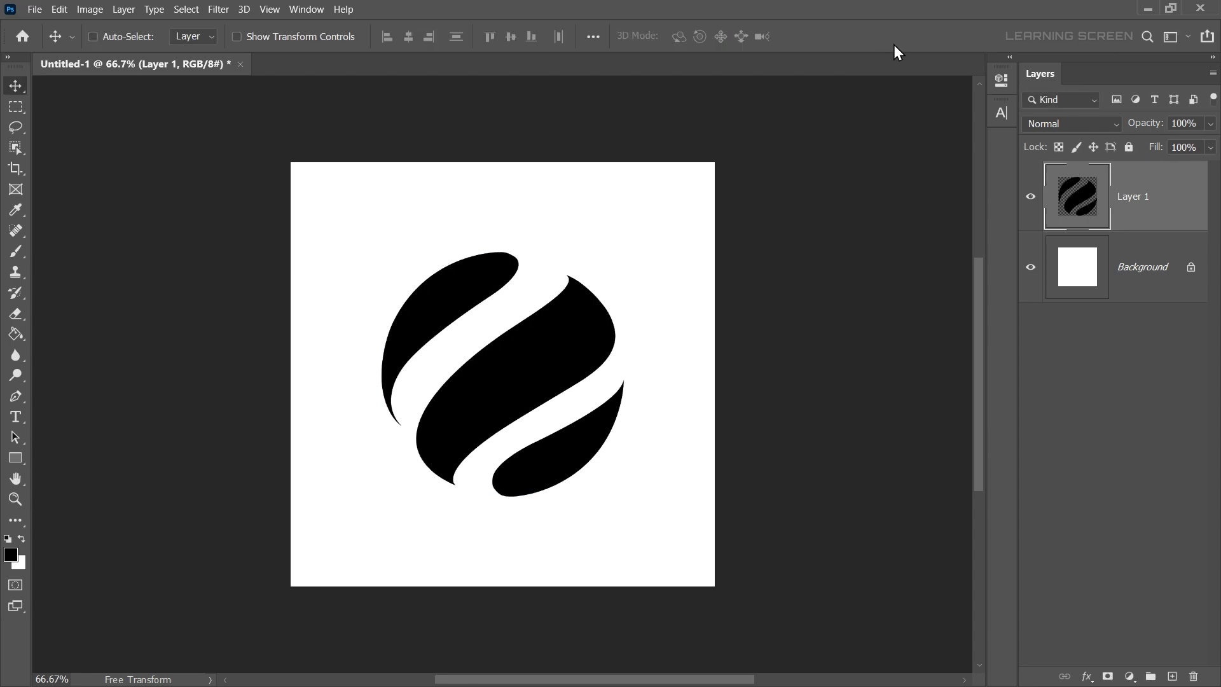
click(1193, 677)
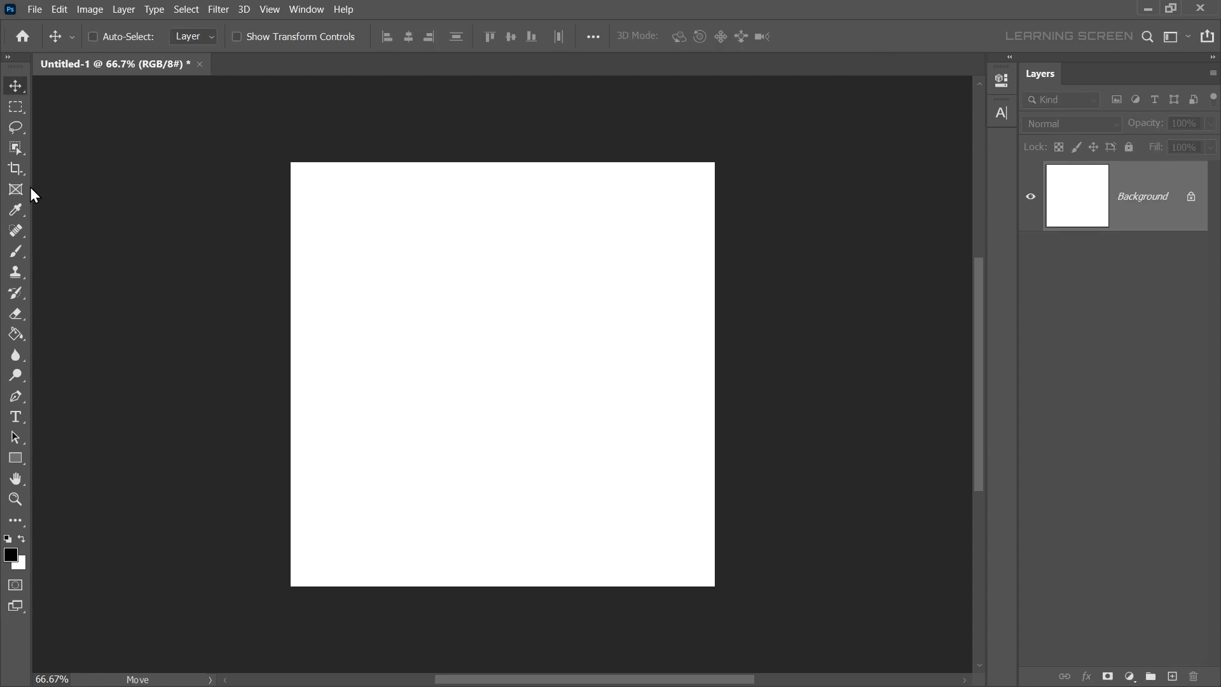
Type a lowercase 'a' in Motley Forces 500 pt and drag it toward the canvas centre
click(21, 423)
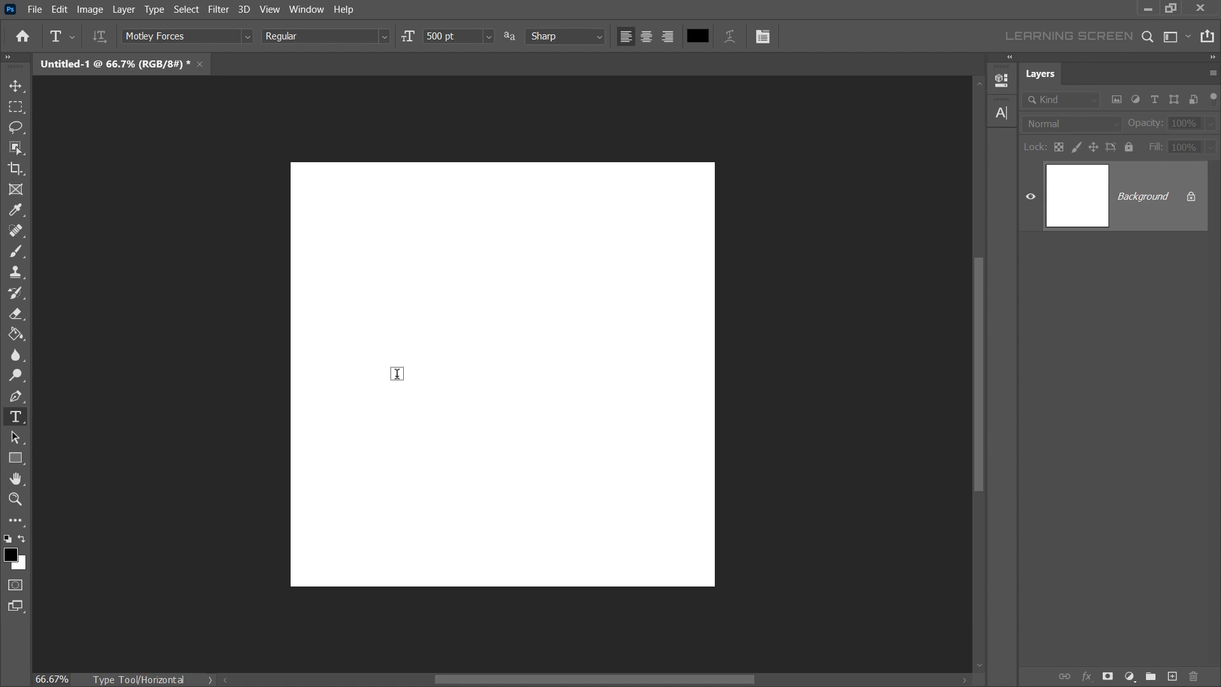
click(396, 373)
text(a)
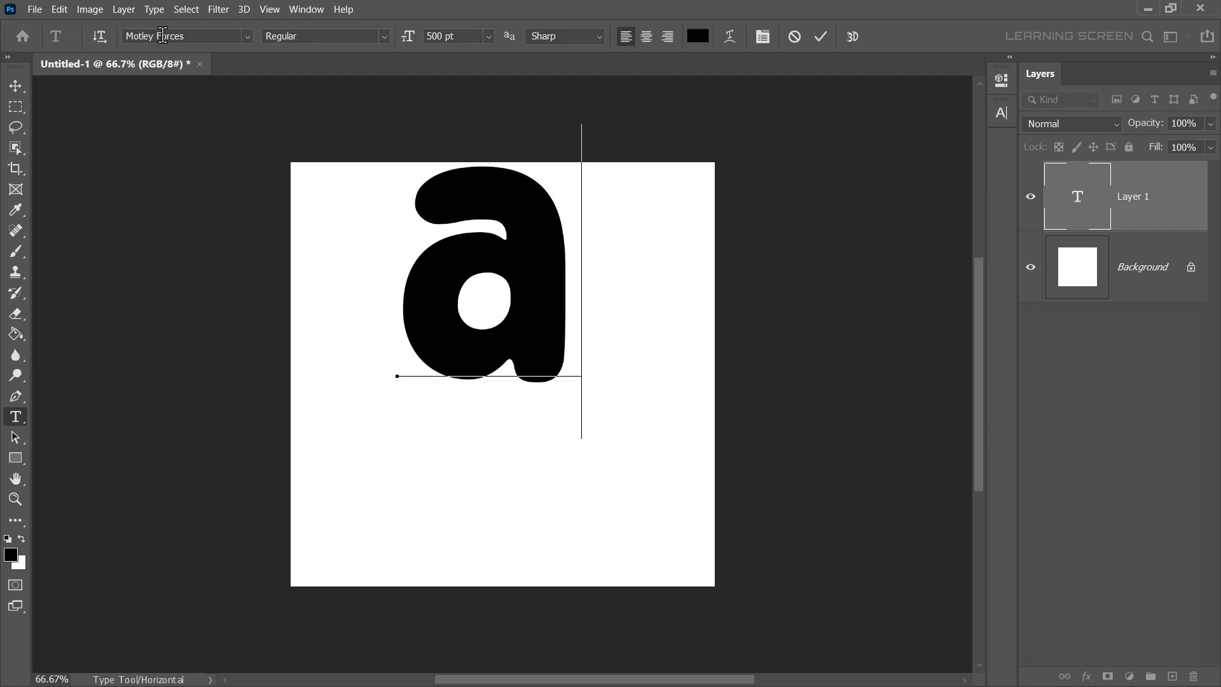
click(16, 85)
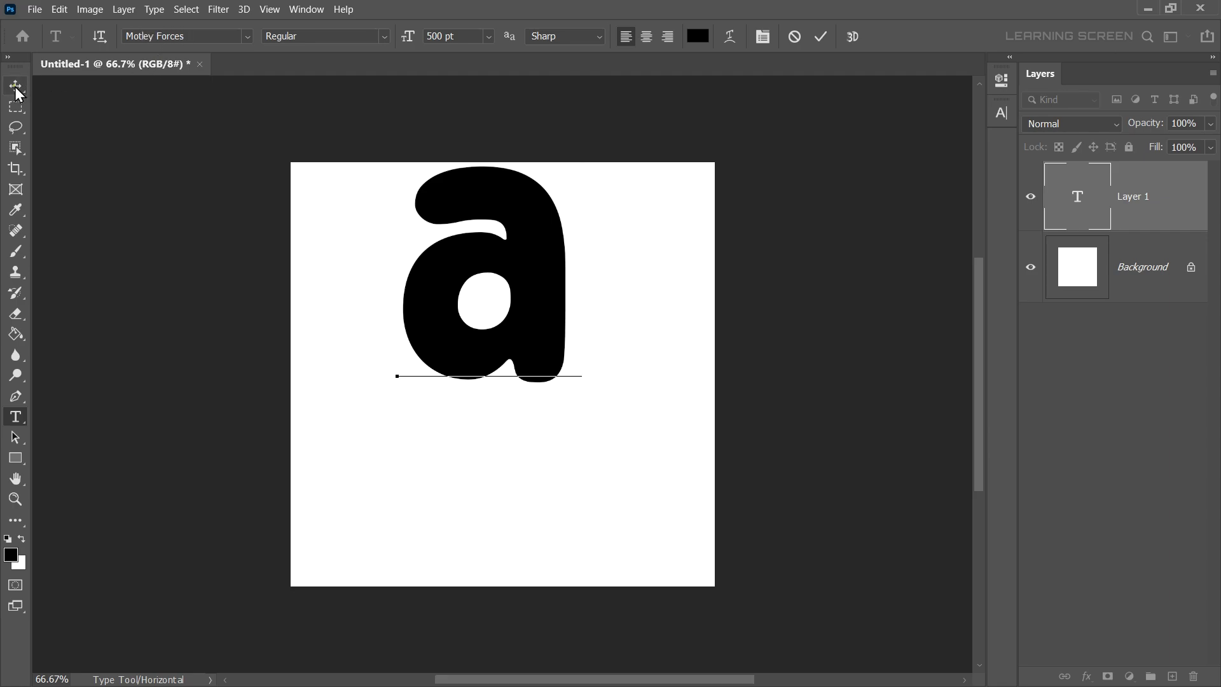
drag(522, 296, 538, 398)
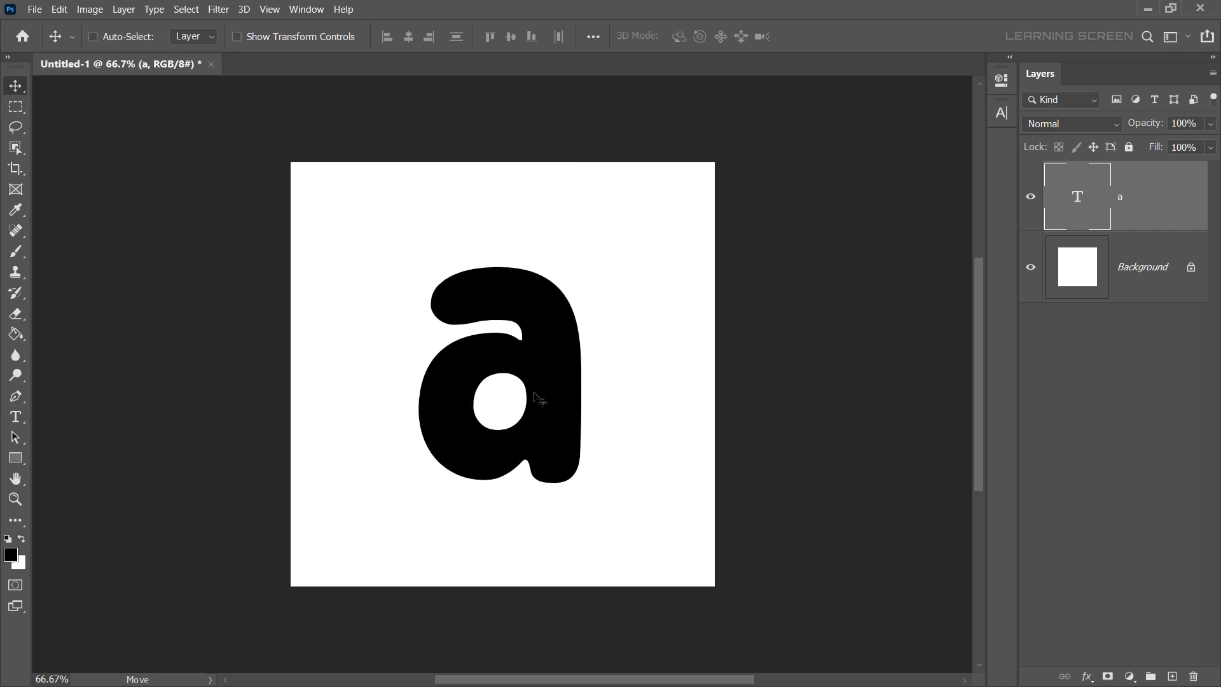
Save the artwork as JPEG 'Structure' in Desktop\3D Titles, accepting the default JPEG options
click(35, 8)
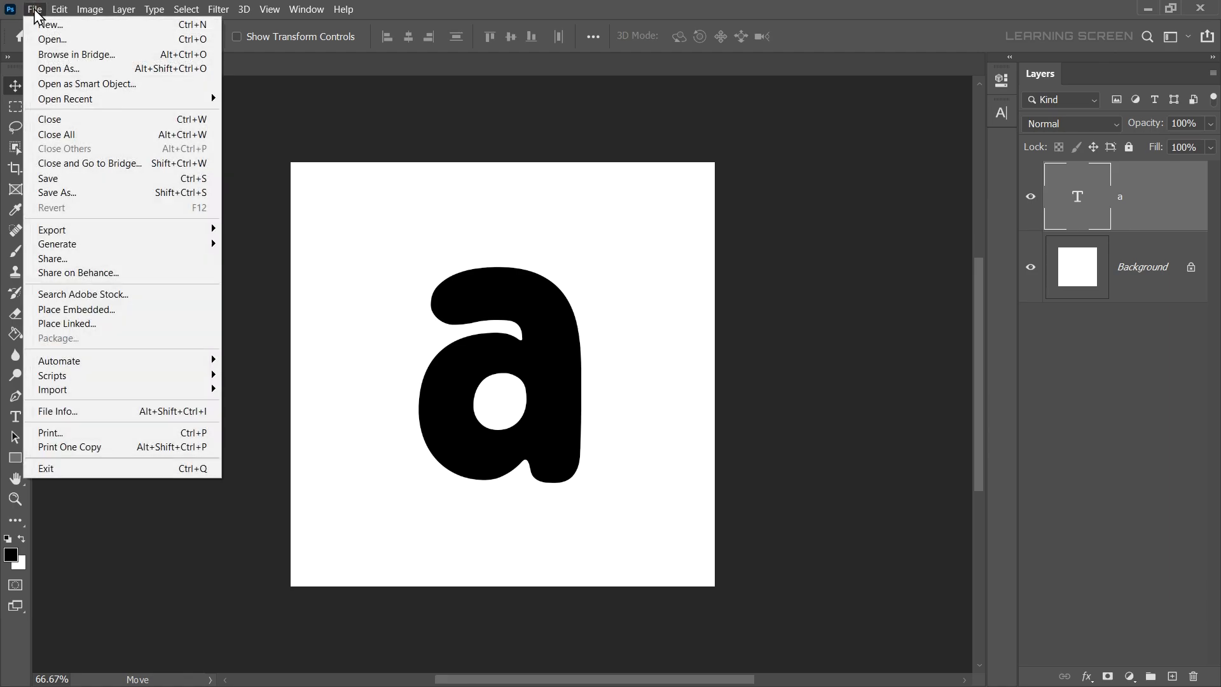
click(46, 181)
click(283, 528)
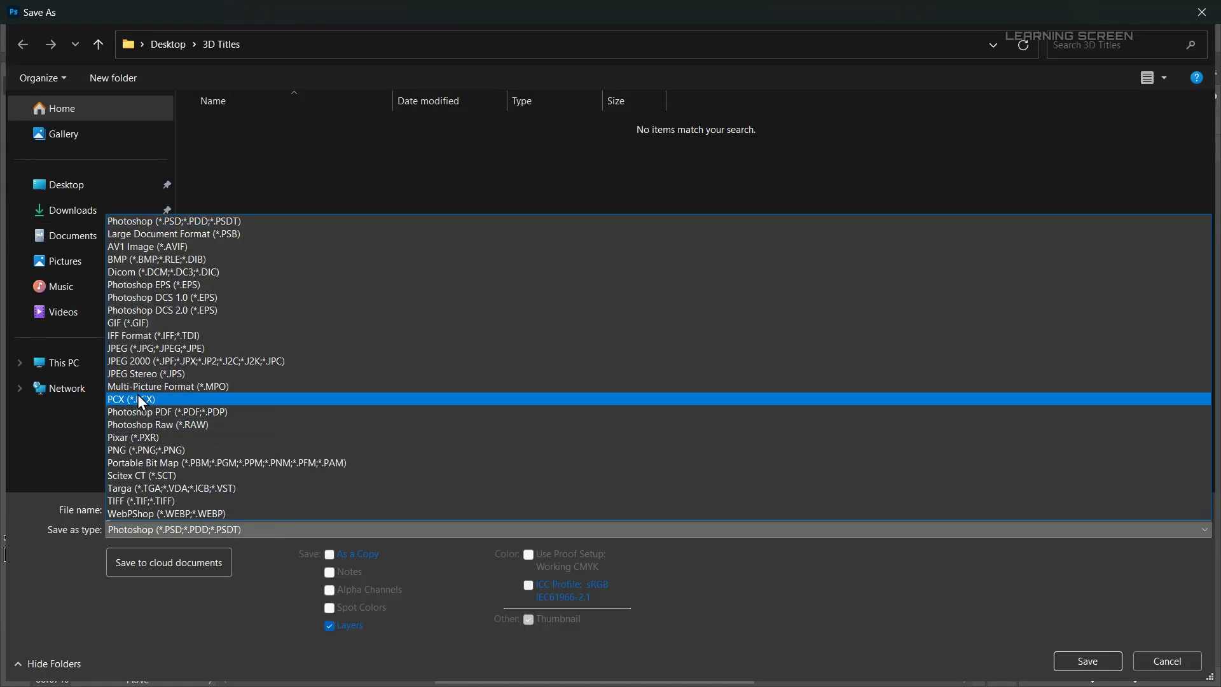
click(137, 398)
click(212, 509)
text(Shape)
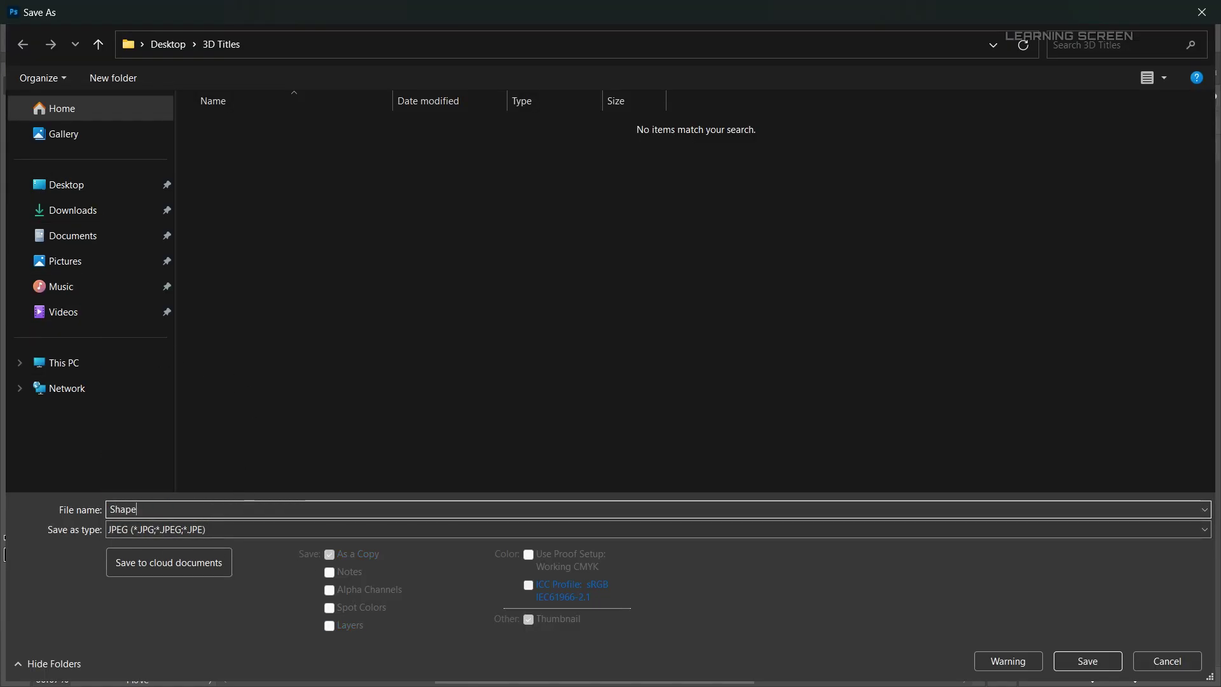
text(ucture)
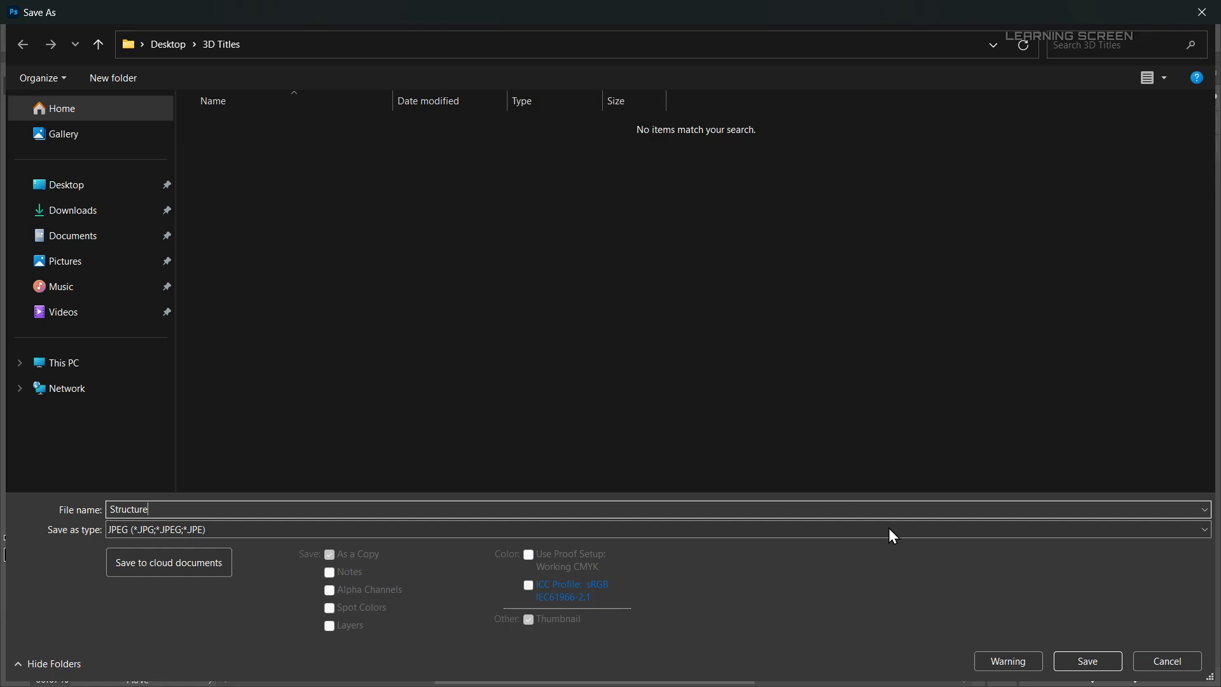
click(1088, 660)
click(655, 219)
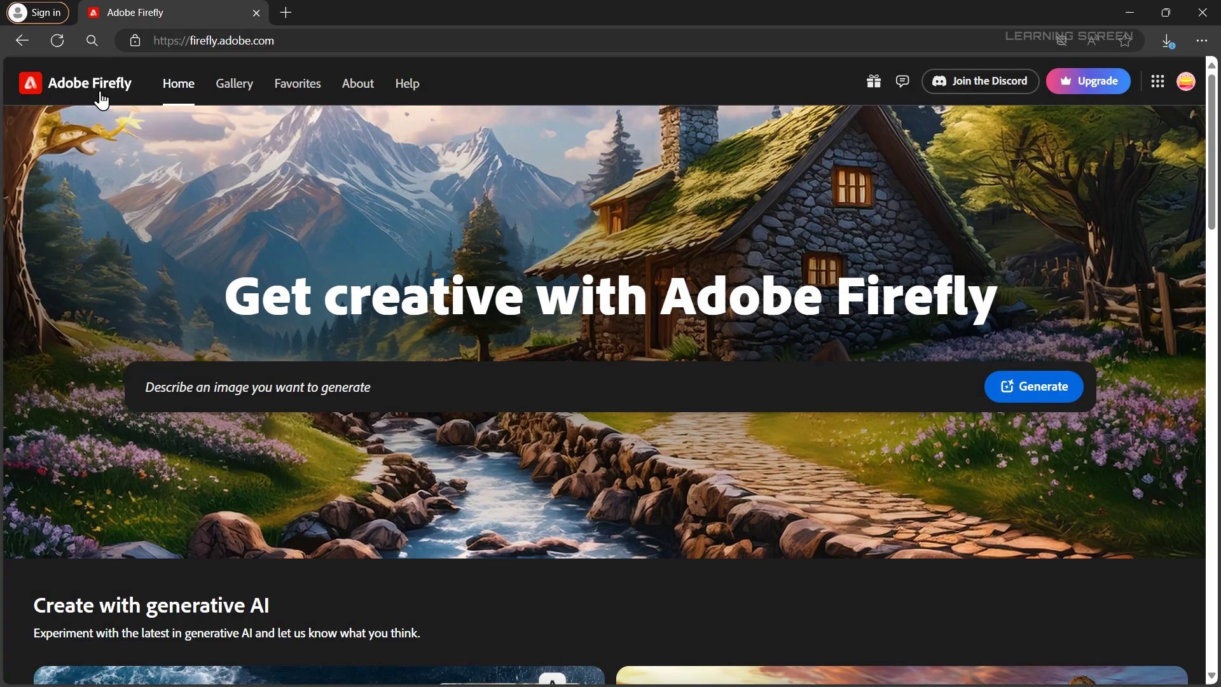
Open Firefly's Text to image with Firefly Image 3 (preview) and a Square (1:1) aspect ratio
text(Beautiful cozy fanta)
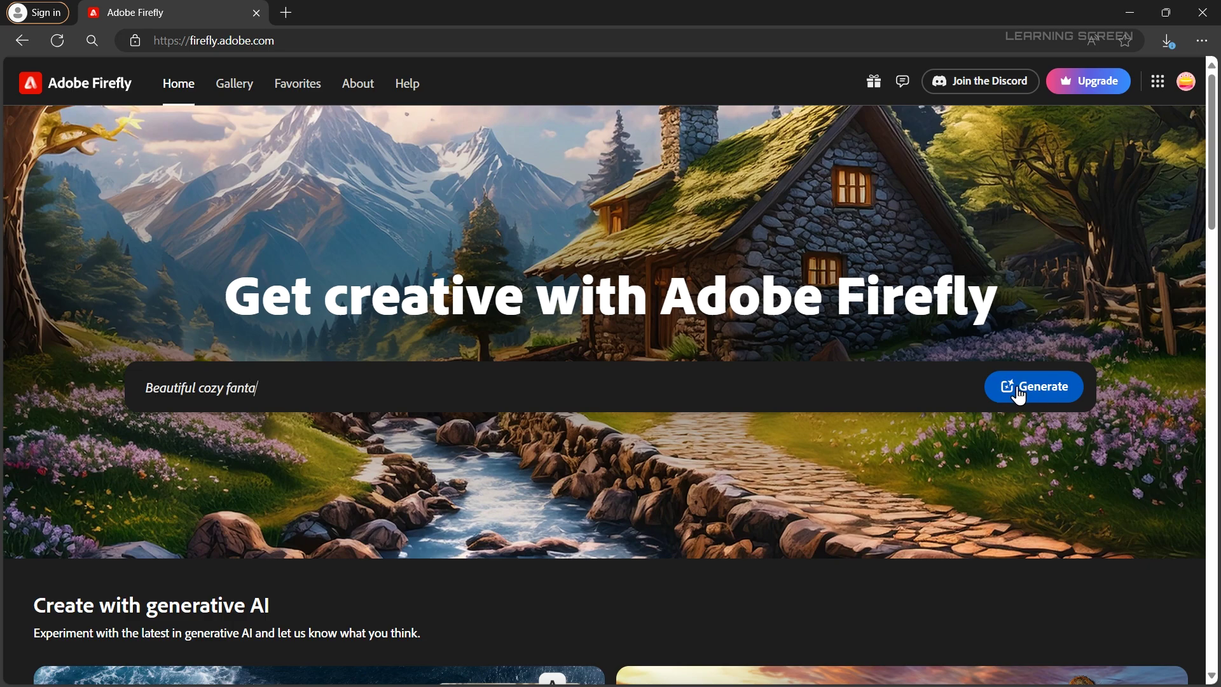
click(1019, 393)
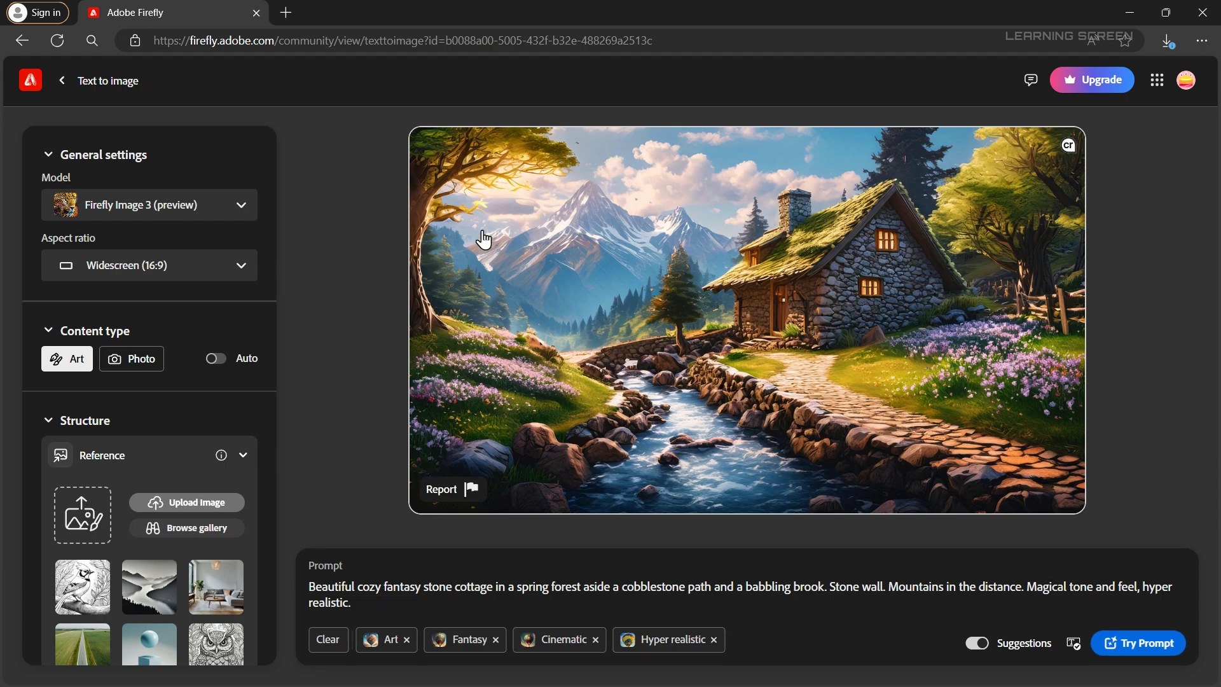
click(135, 217)
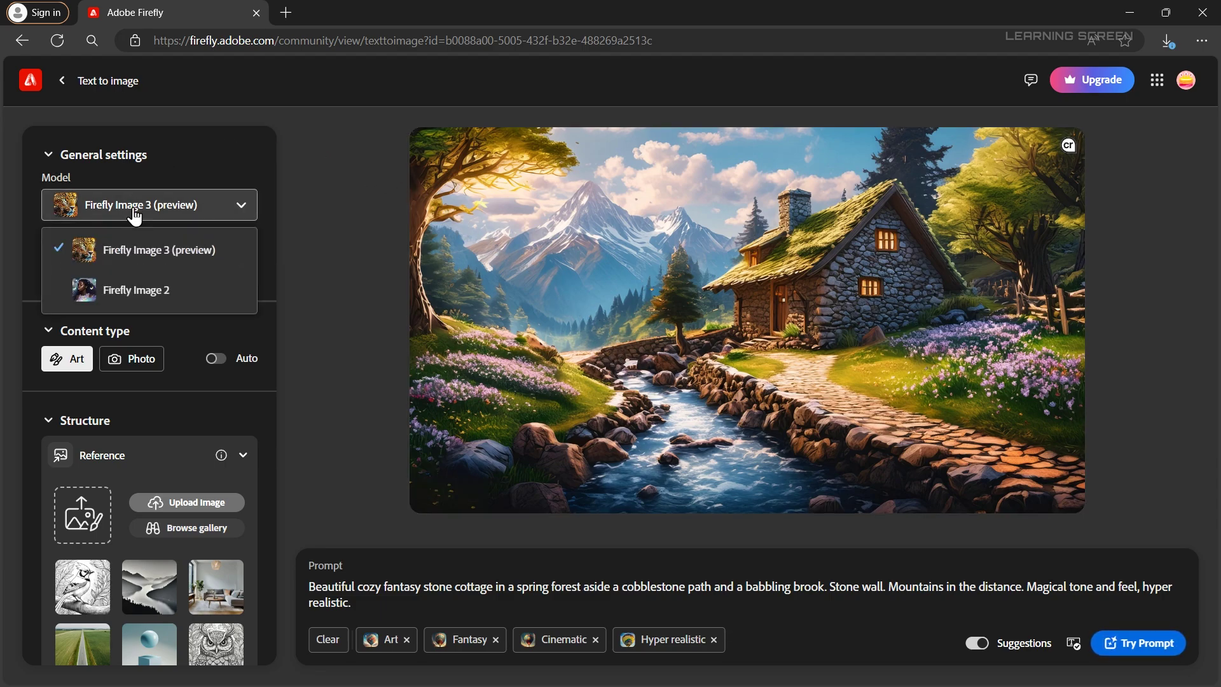
click(151, 257)
click(134, 276)
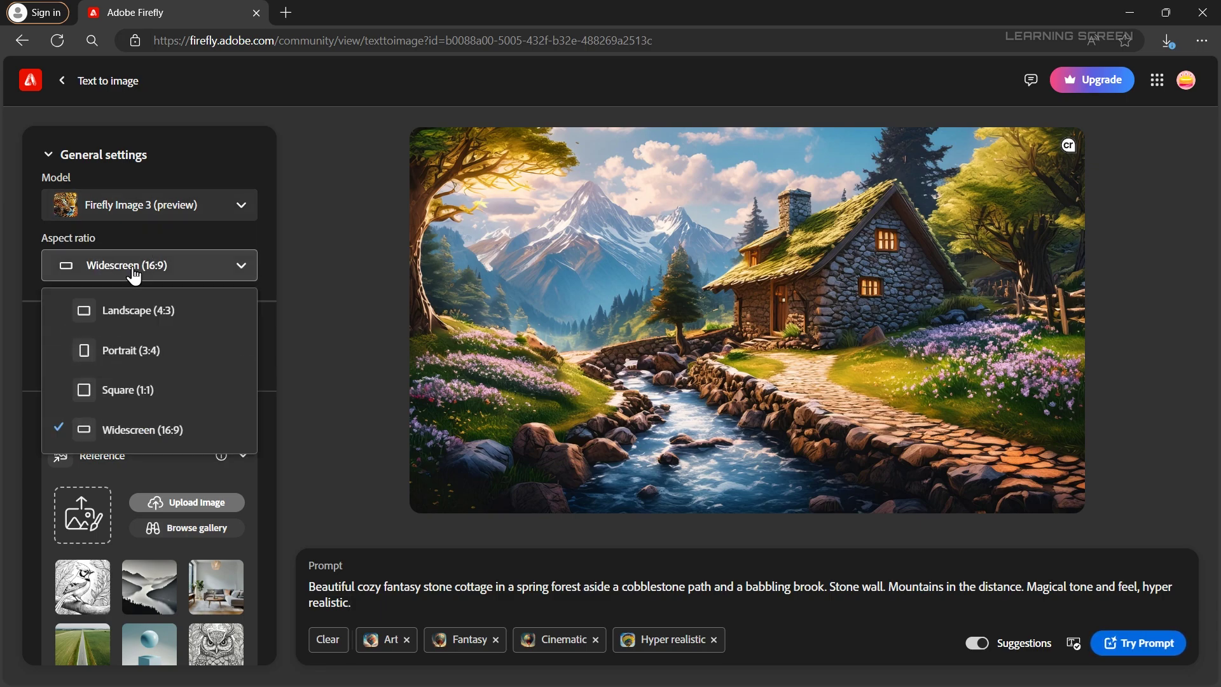
click(153, 393)
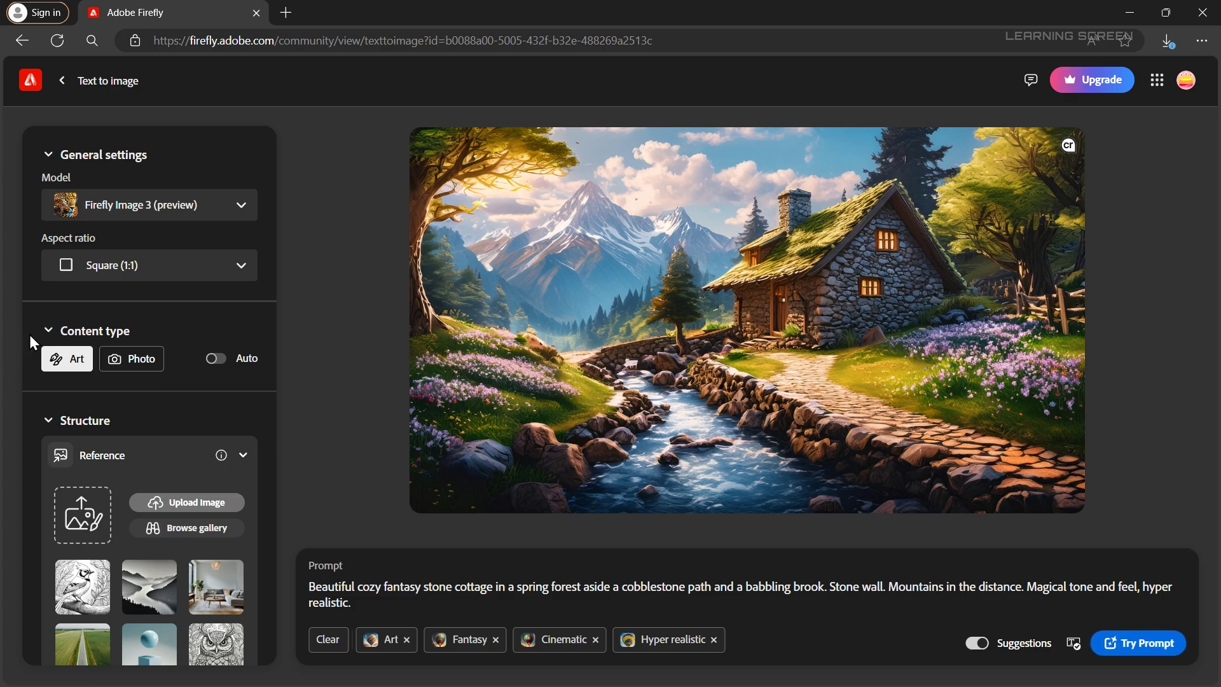
Set content type to Photo, keep the Hyper realistic effect on, and clear the prompt
click(136, 360)
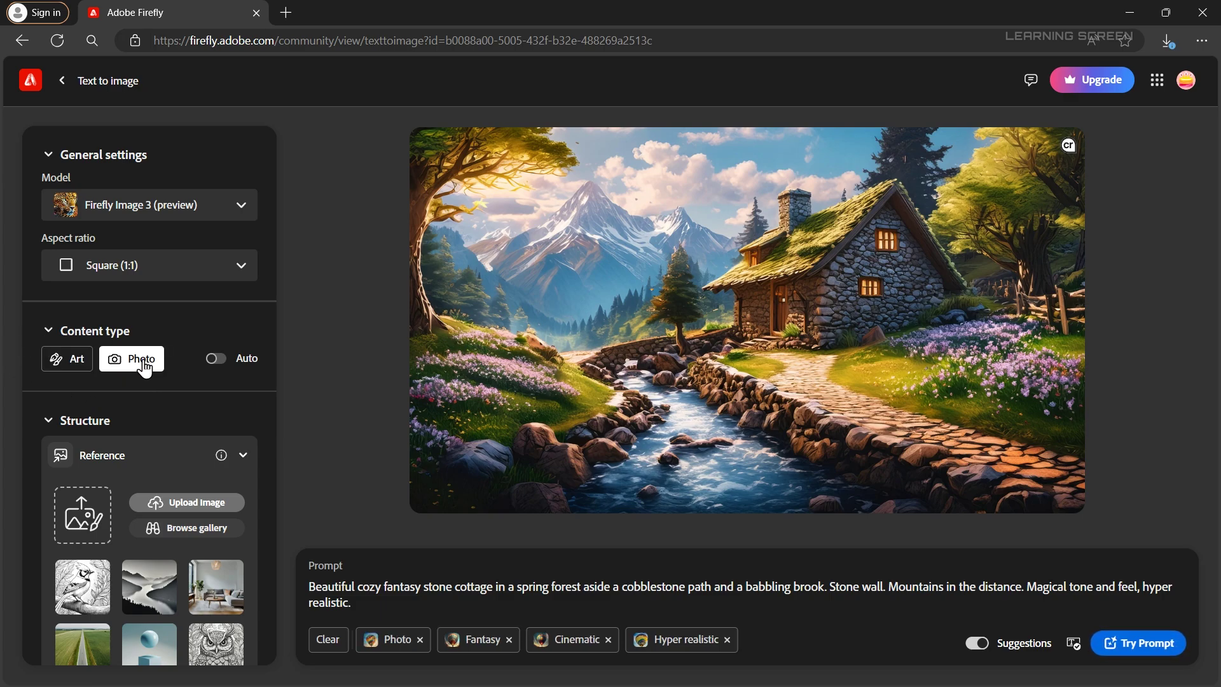
scroll(267, 407, down, 10)
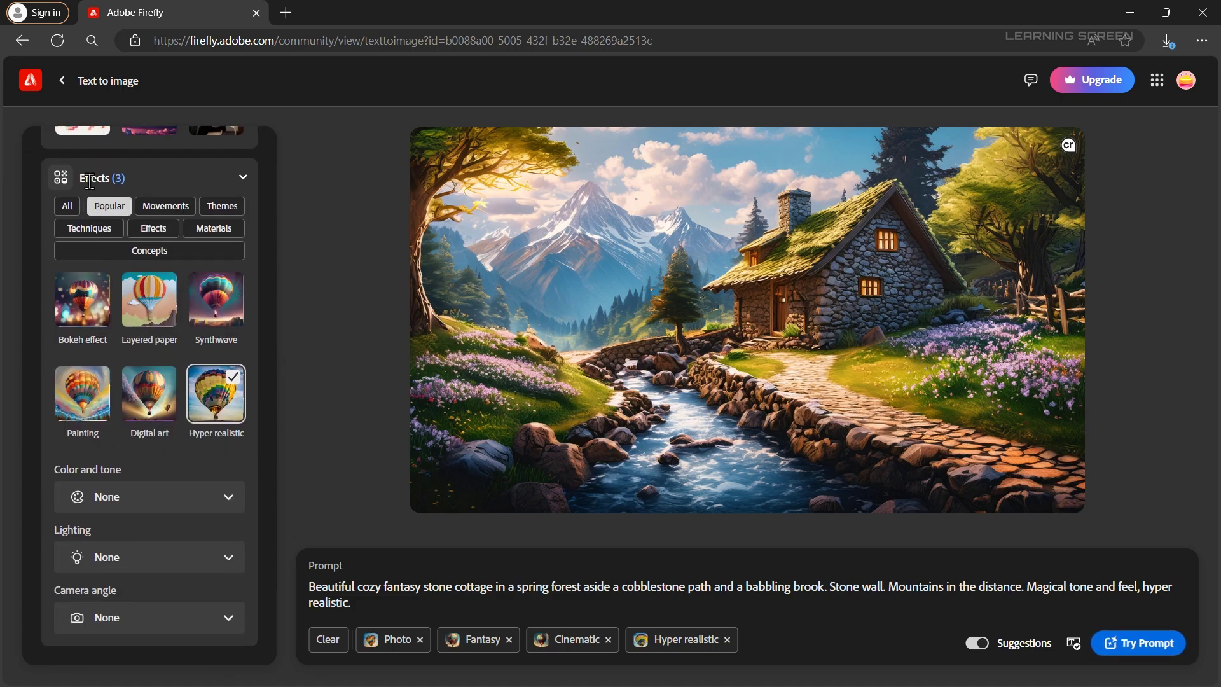
click(209, 395)
click(208, 397)
key(ctrl+a)
key(BackSpace)
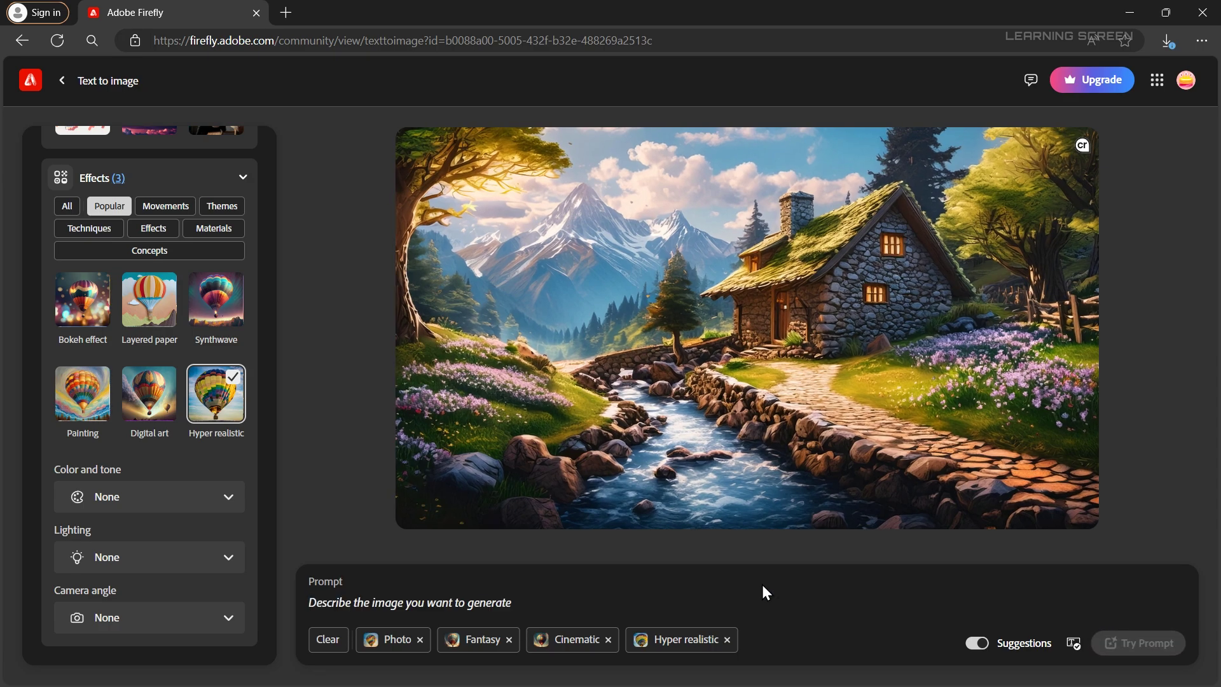
Generate images from the prompt 'green slime ball, studio lighting, white background.'
text(green s)
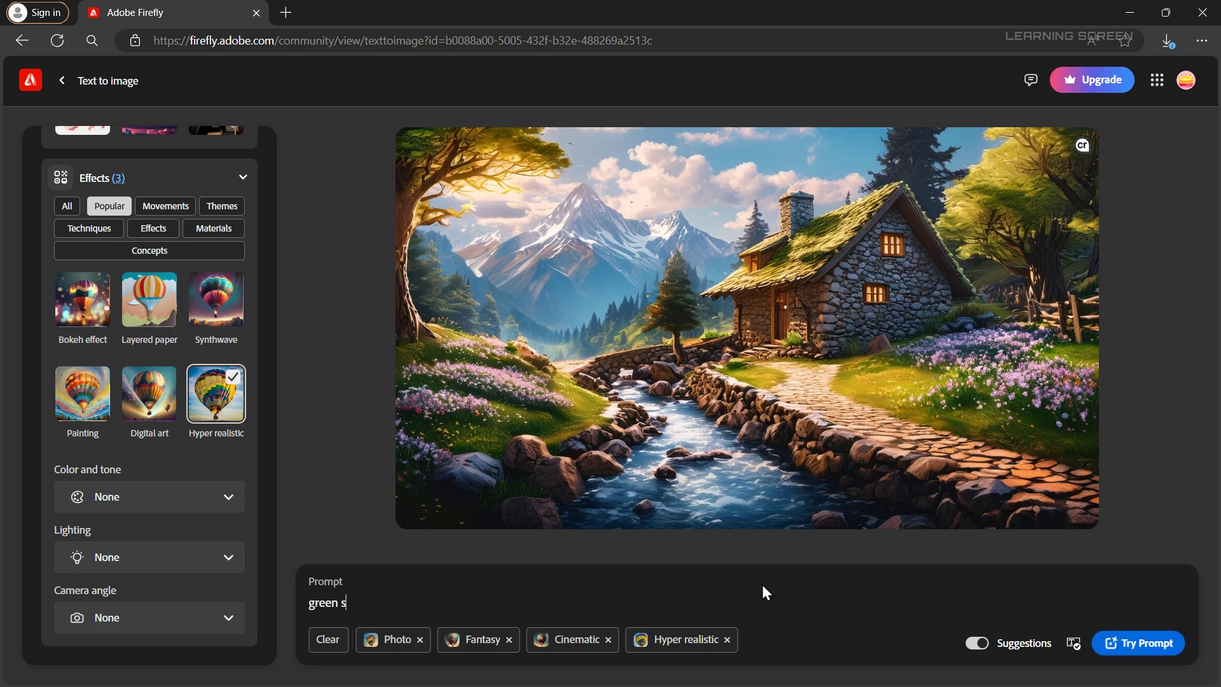
text(lime ball, studio lighti)
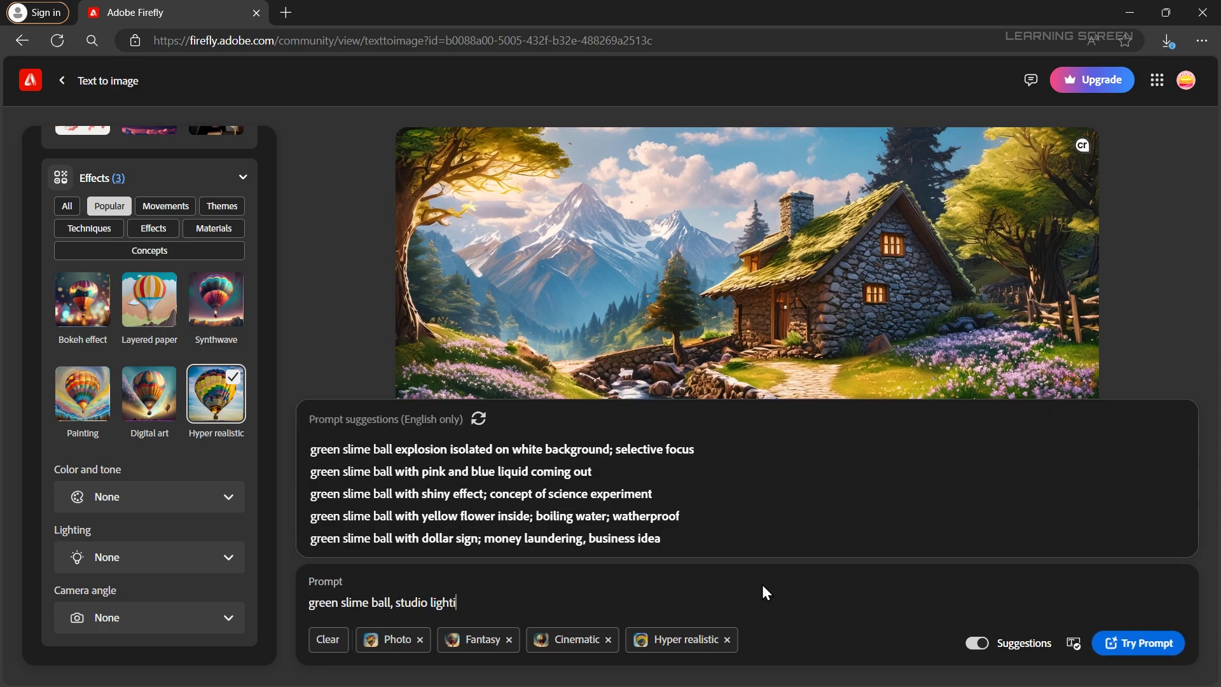
text(ng, white background)
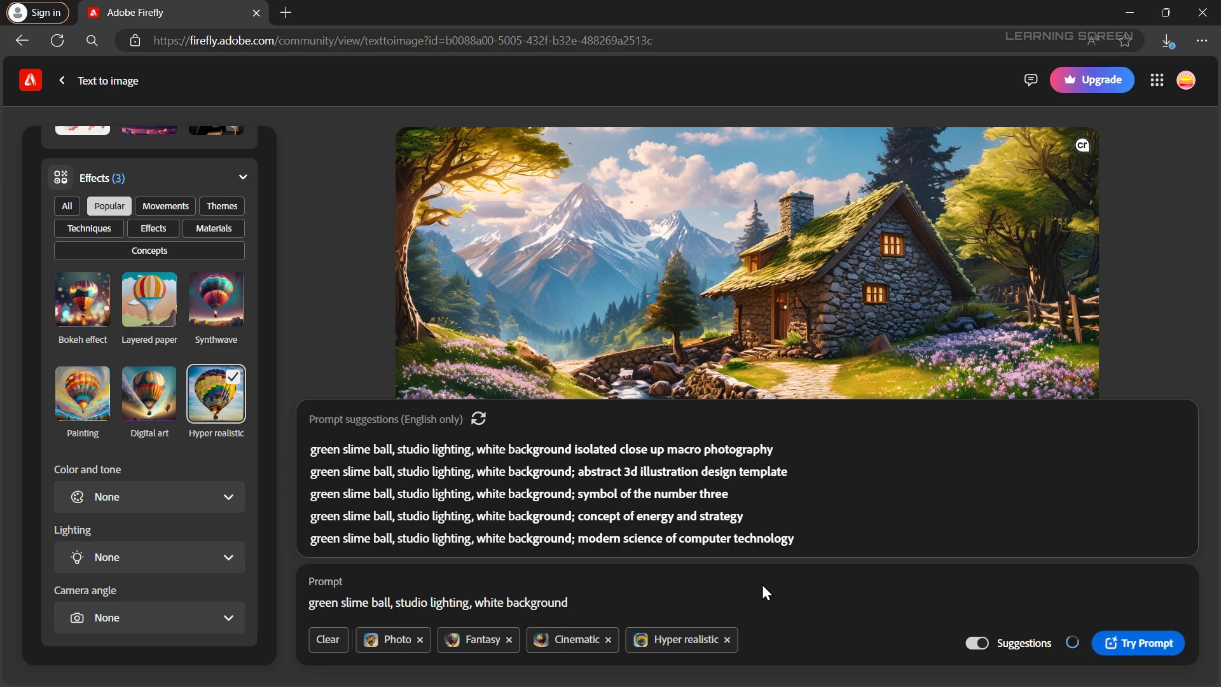
text(.)
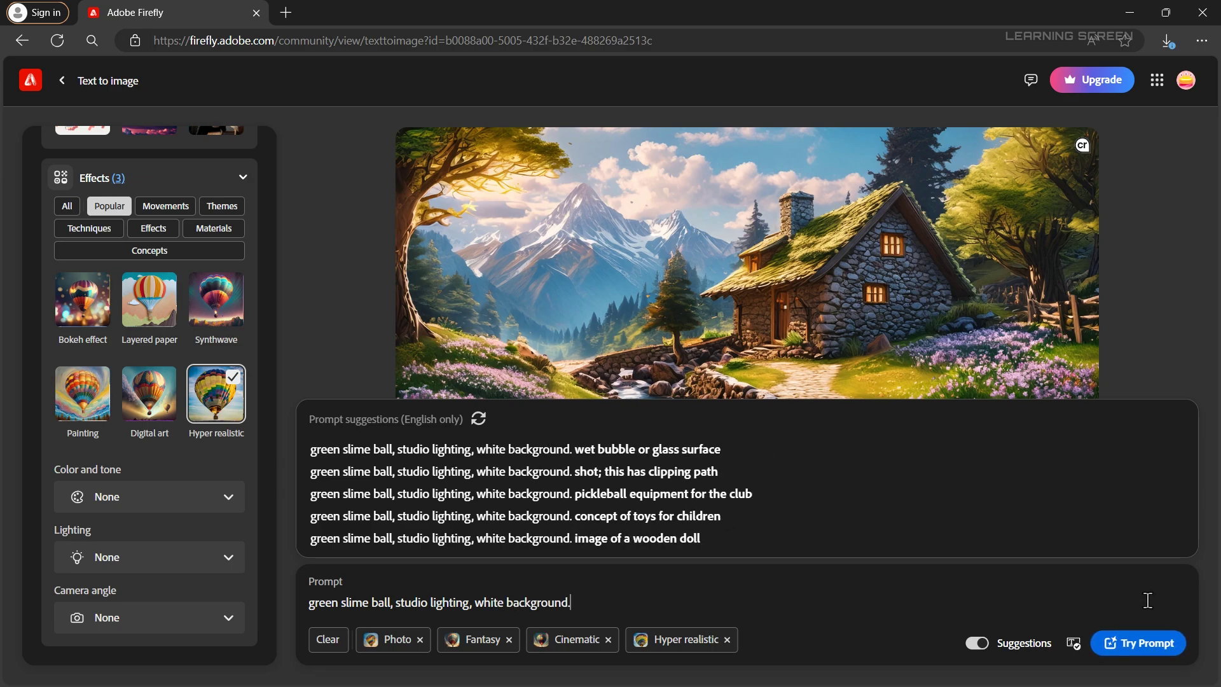
click(1145, 647)
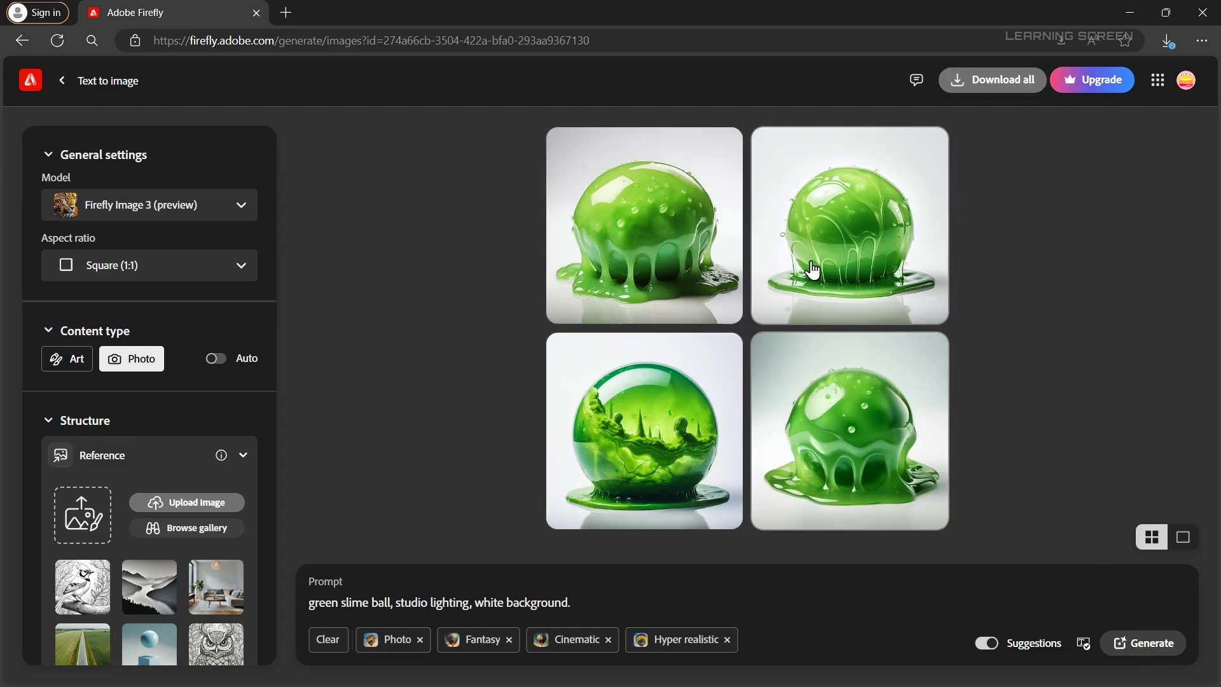
mouse_move(733, 456)
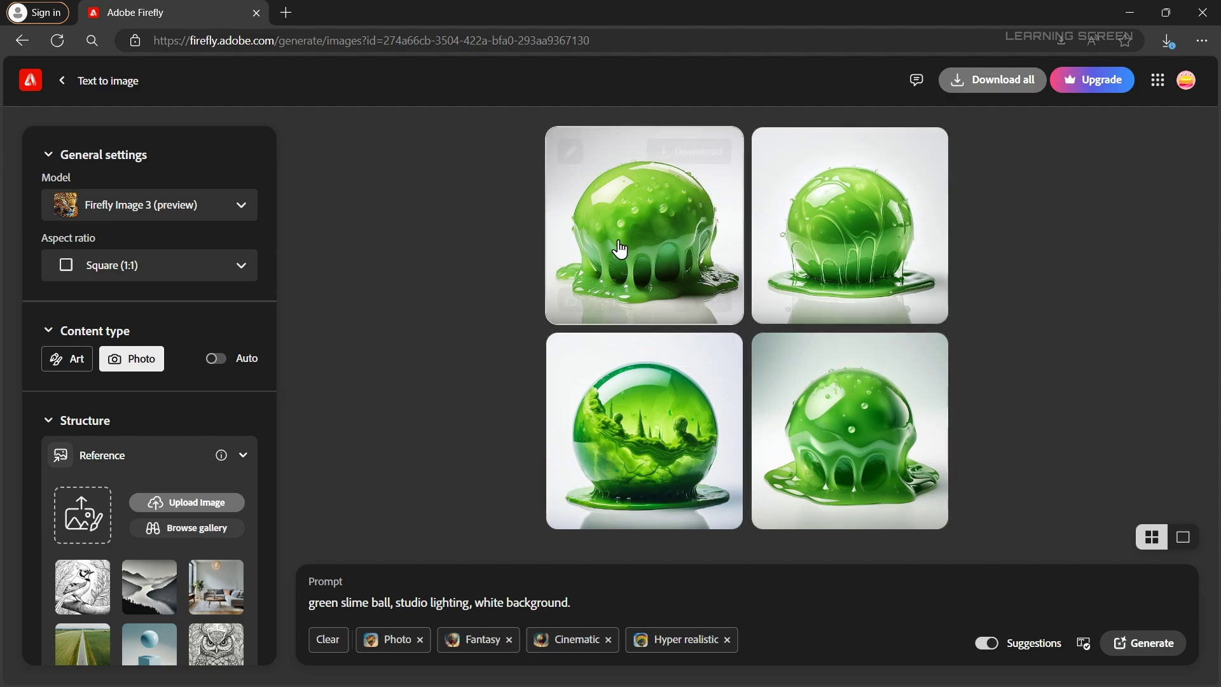
mouse_move(669, 213)
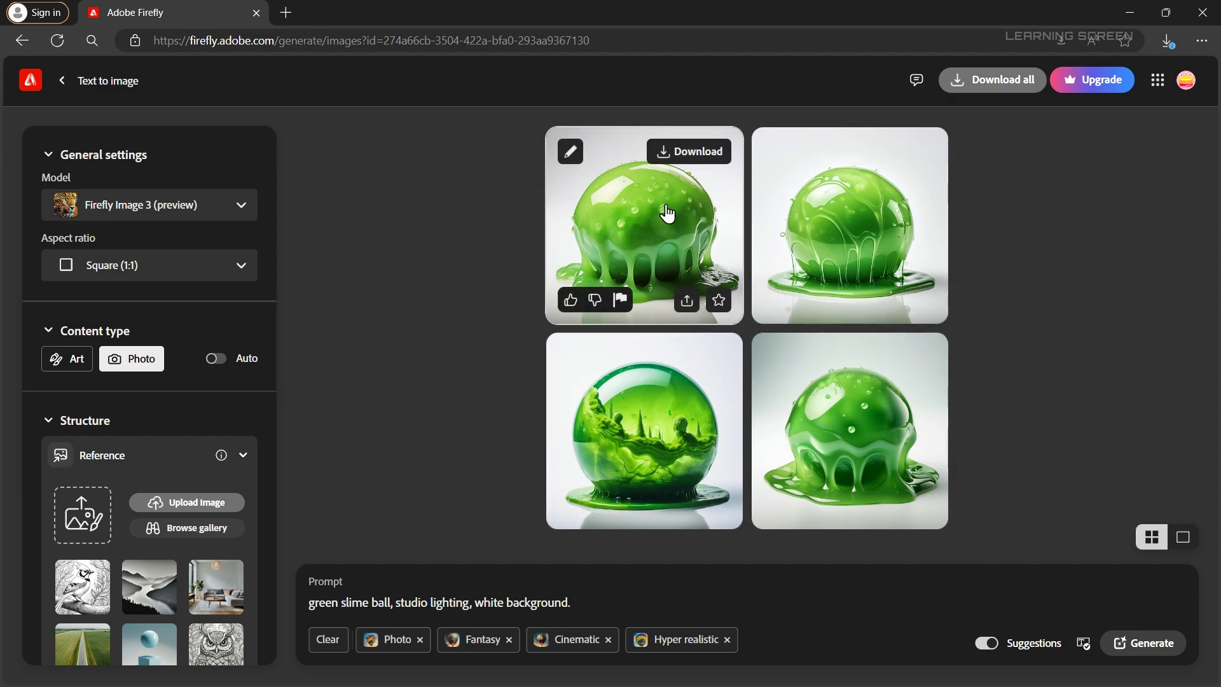
Download the top-left green slime ball image as 'Style' into the 3D Titles folder
click(690, 153)
text(Style)
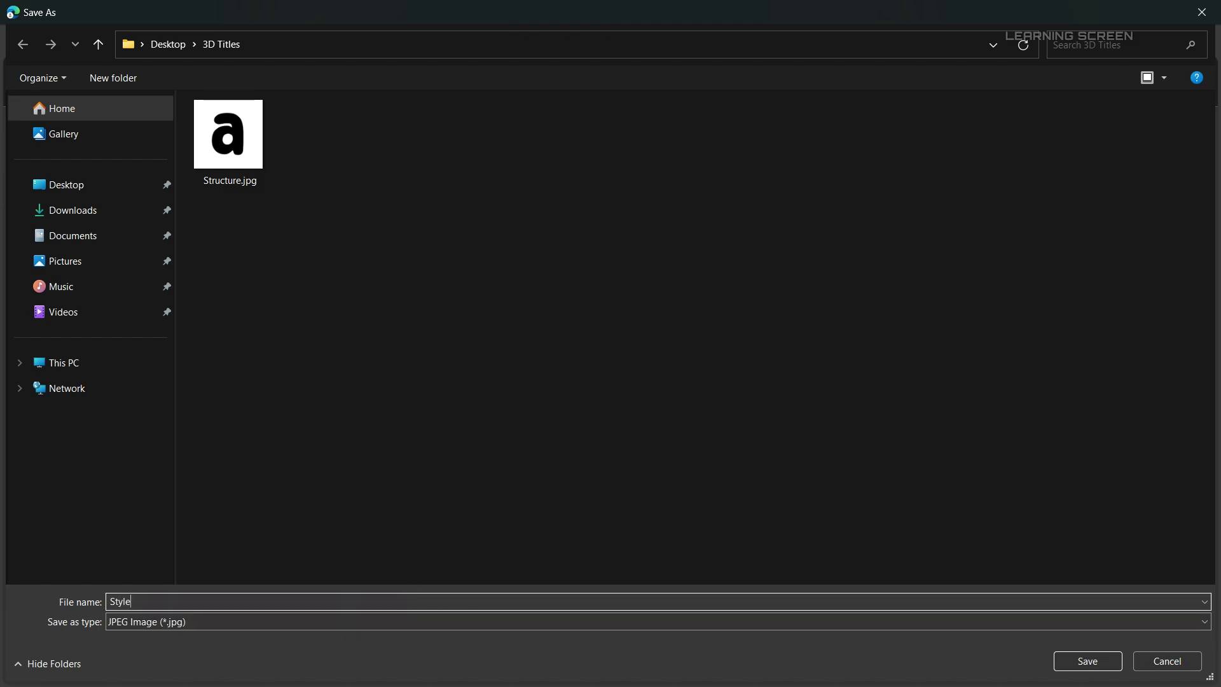
click(1091, 662)
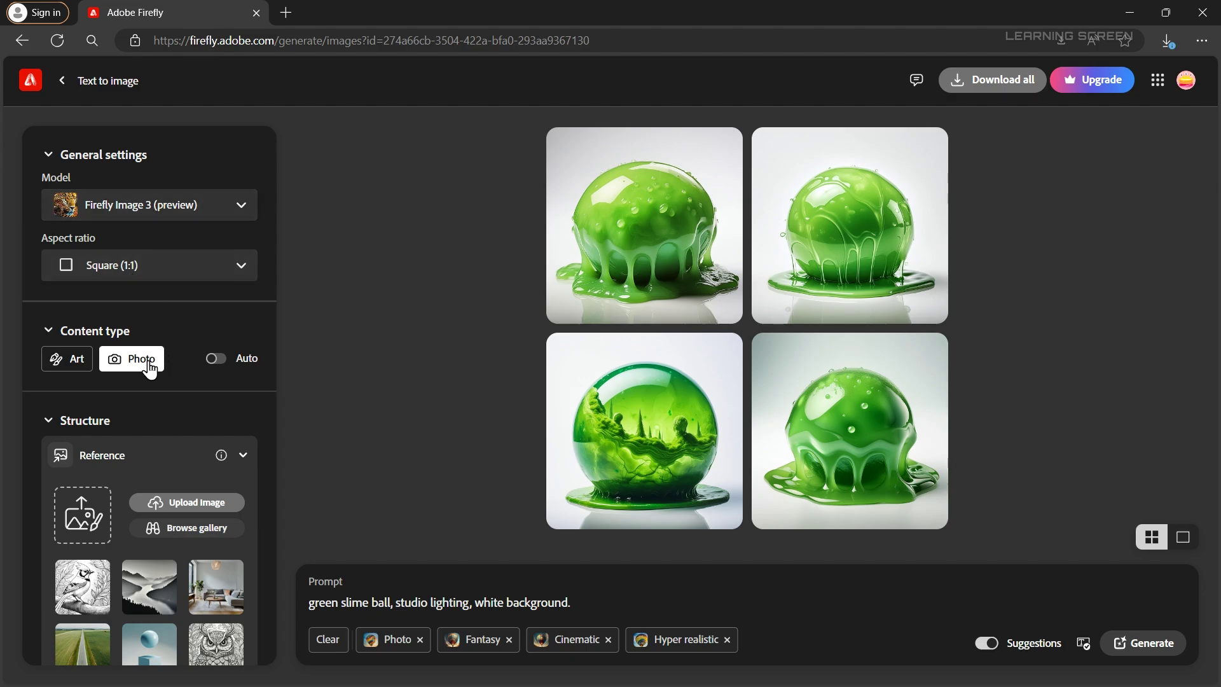
Load Structure.jpg as the structure reference and Style.jpg as the style reference
click(69, 535)
double_click(204, 159)
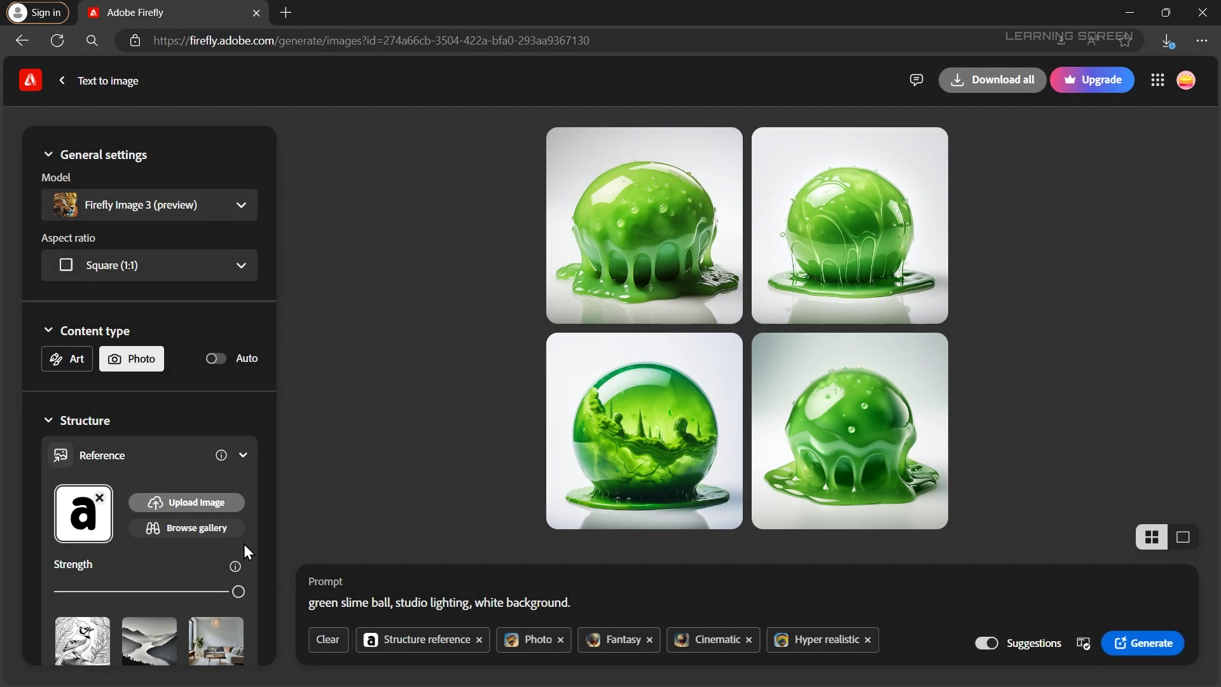
scroll(272, 473, down, 8)
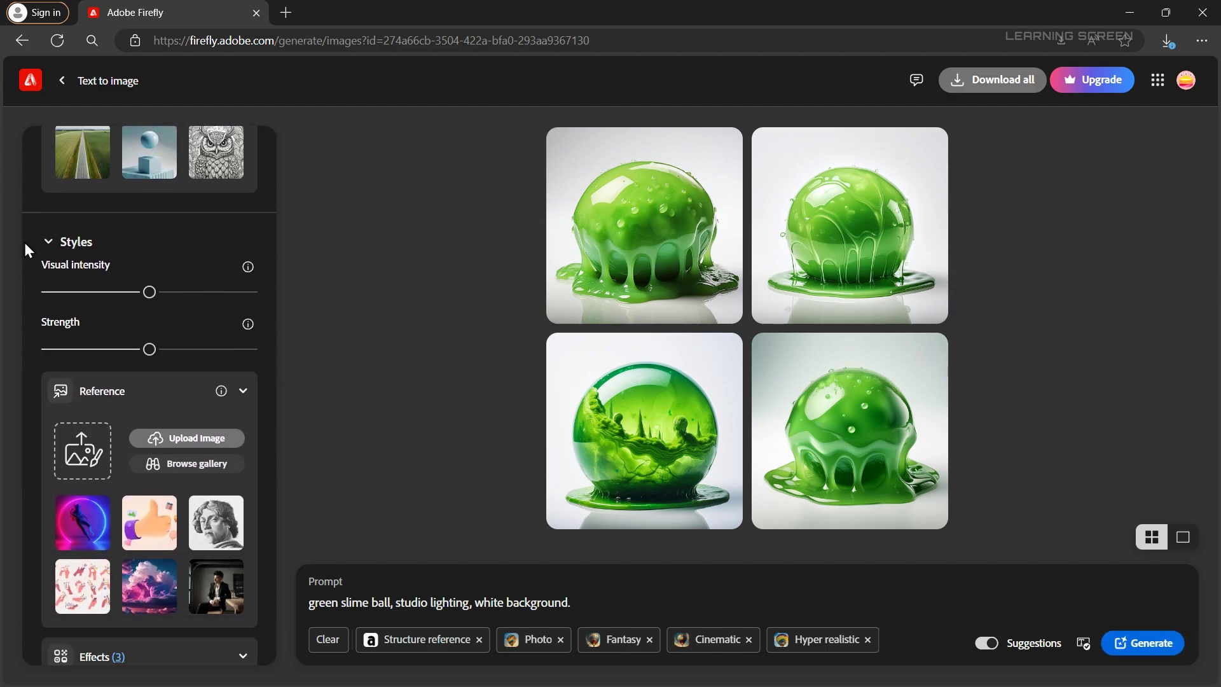
click(78, 448)
double_click(307, 142)
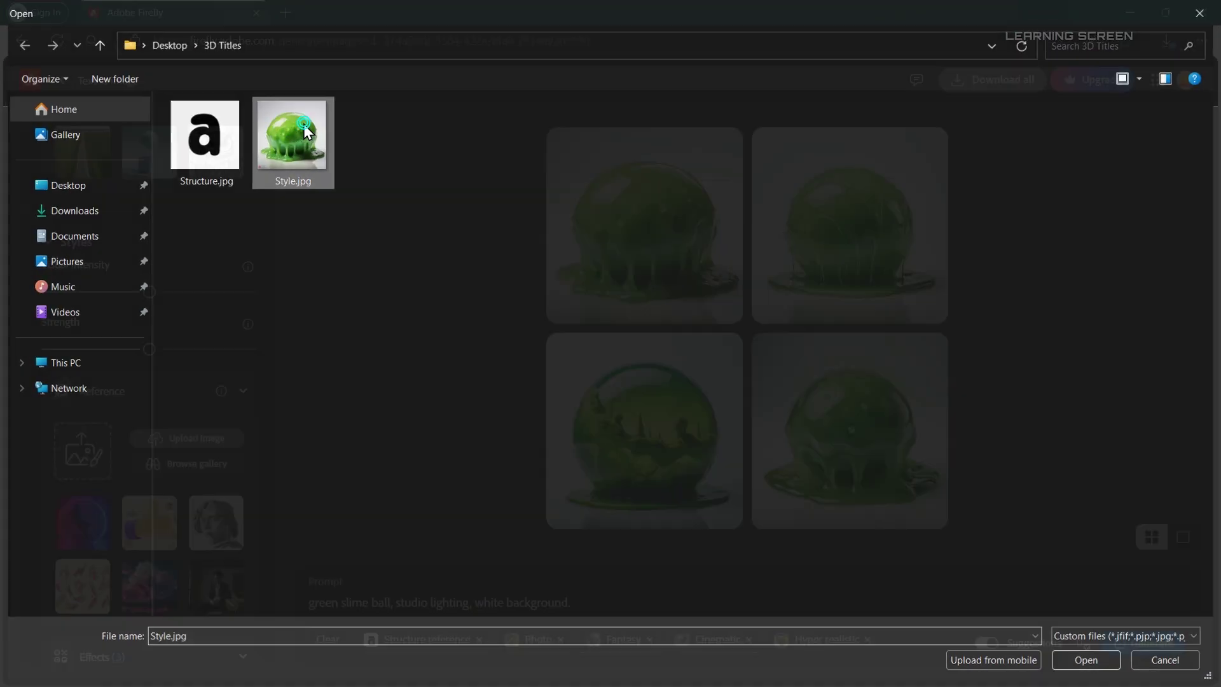
scroll(251, 420, down, 6)
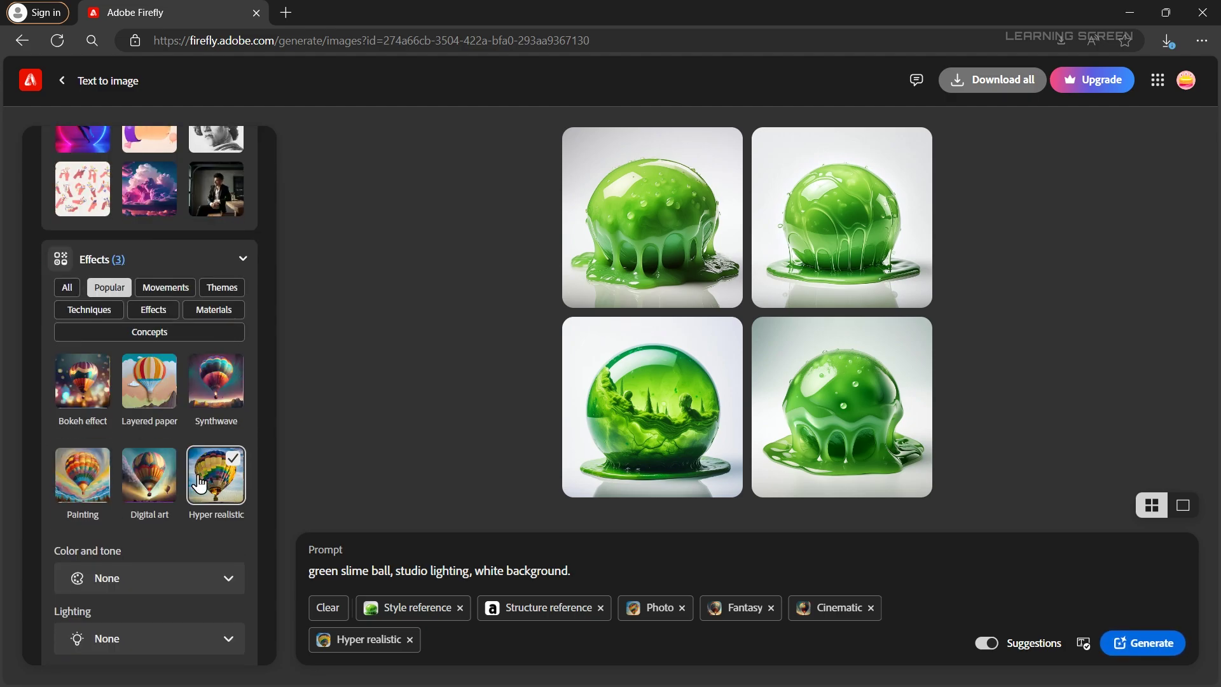
Generate with both references and preview the bottom-right green slime 'a' full size
click(1150, 656)
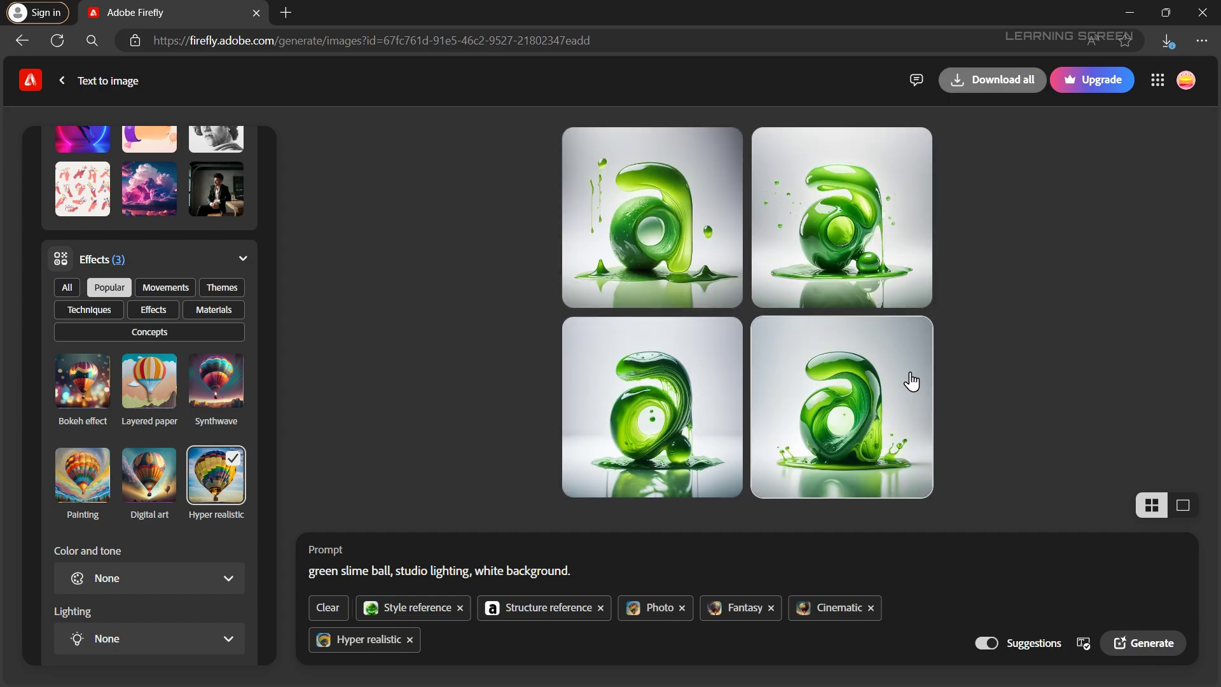
click(866, 398)
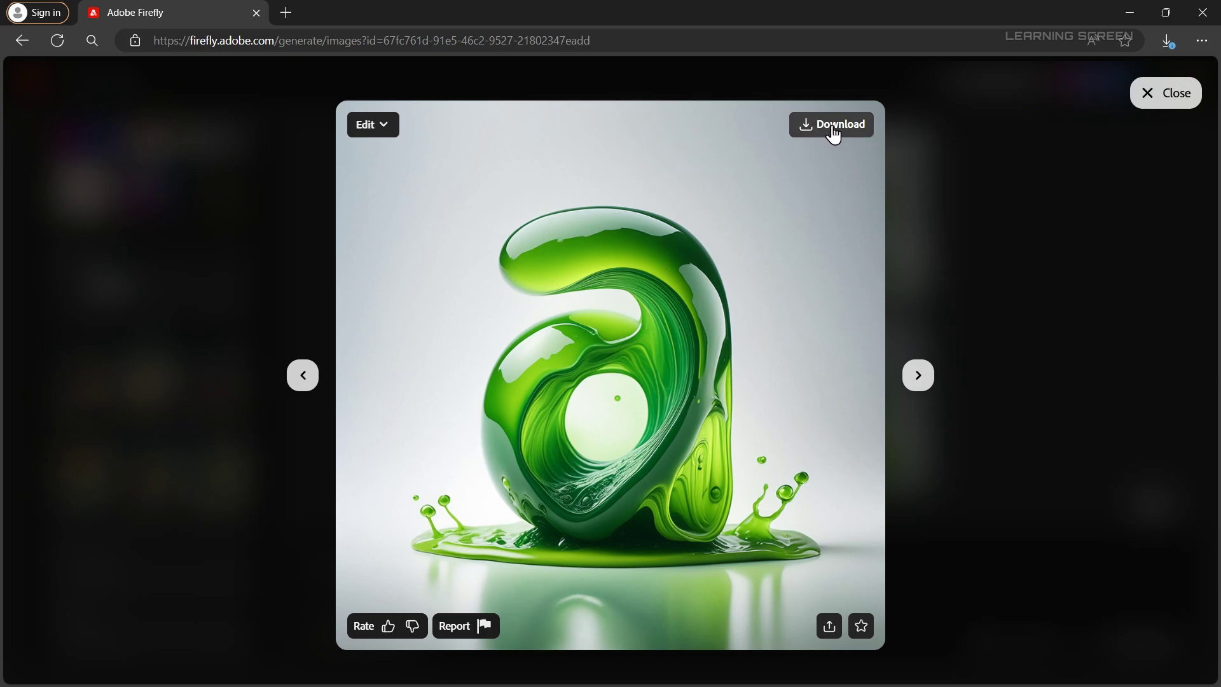
click(995, 239)
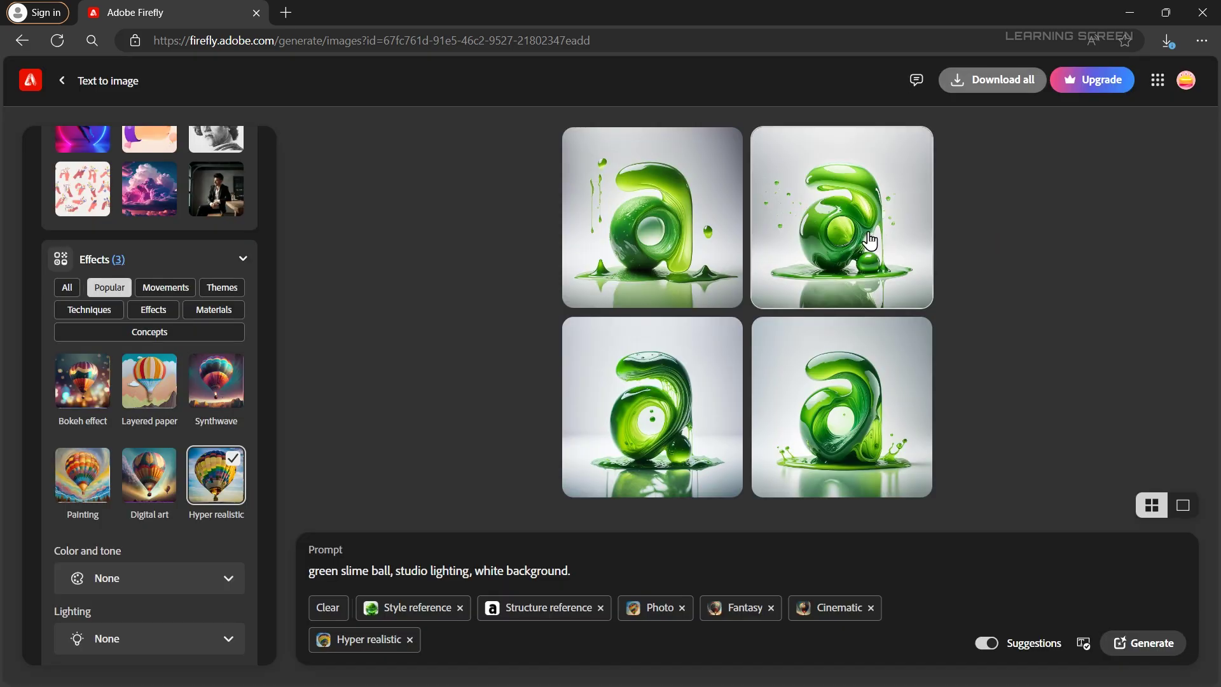
drag(583, 570, 624, 569)
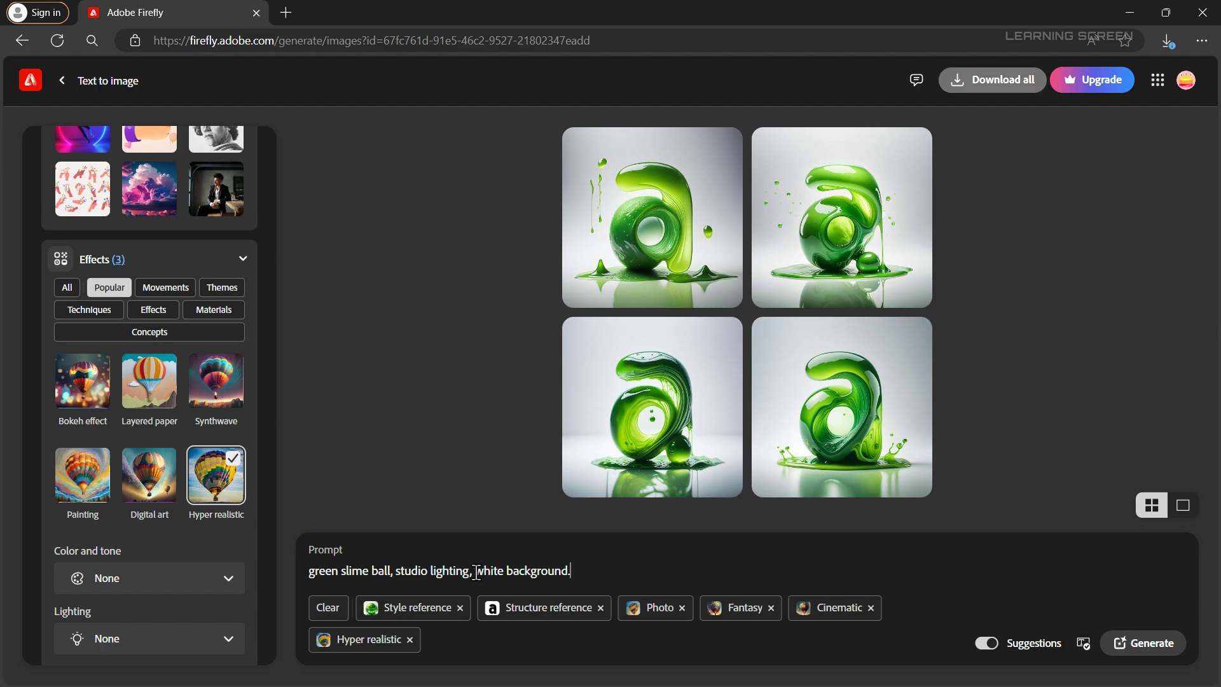
Replace 'white' with 'isolated black' in the prompt and regenerate the slime letters
drag(477, 572, 503, 571)
text(isolated black)
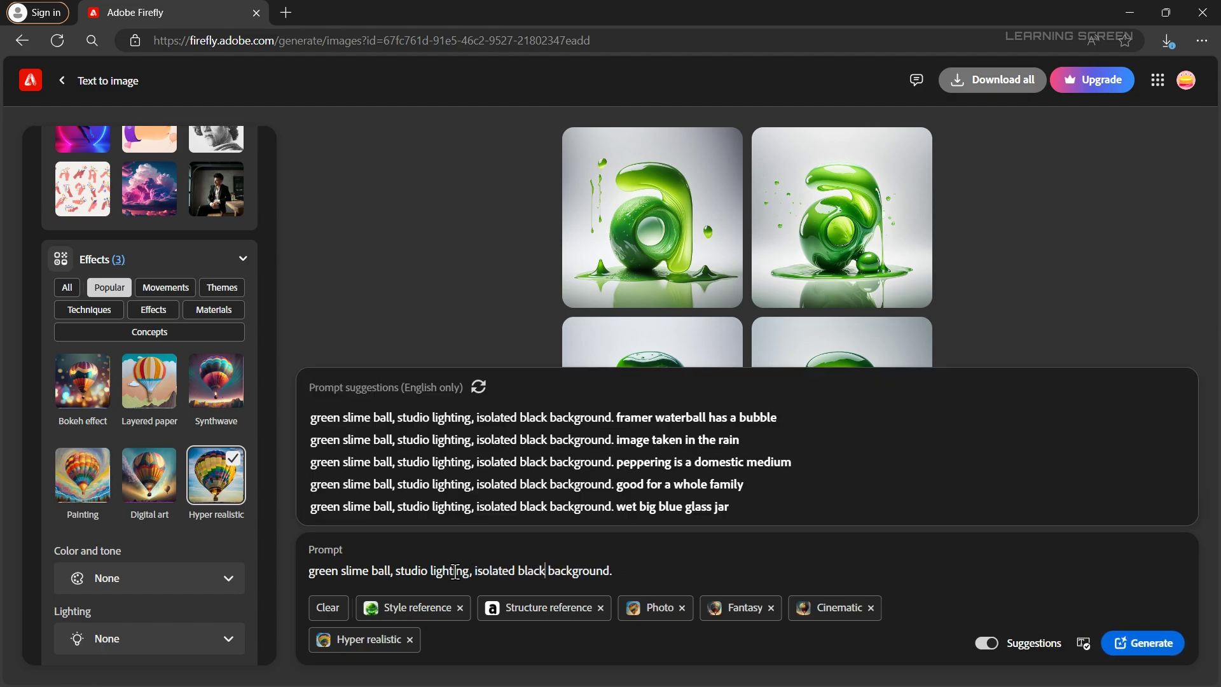
click(1142, 643)
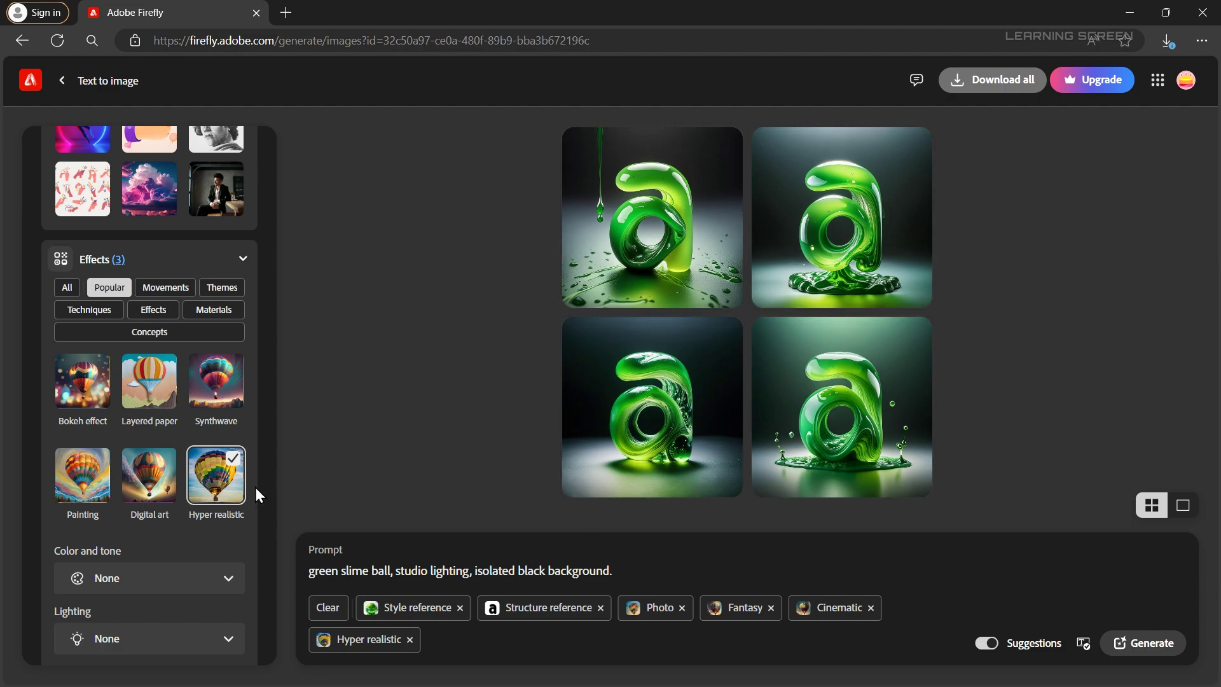
Set Color and tone to Golden and Lighting to Backlighting
click(110, 581)
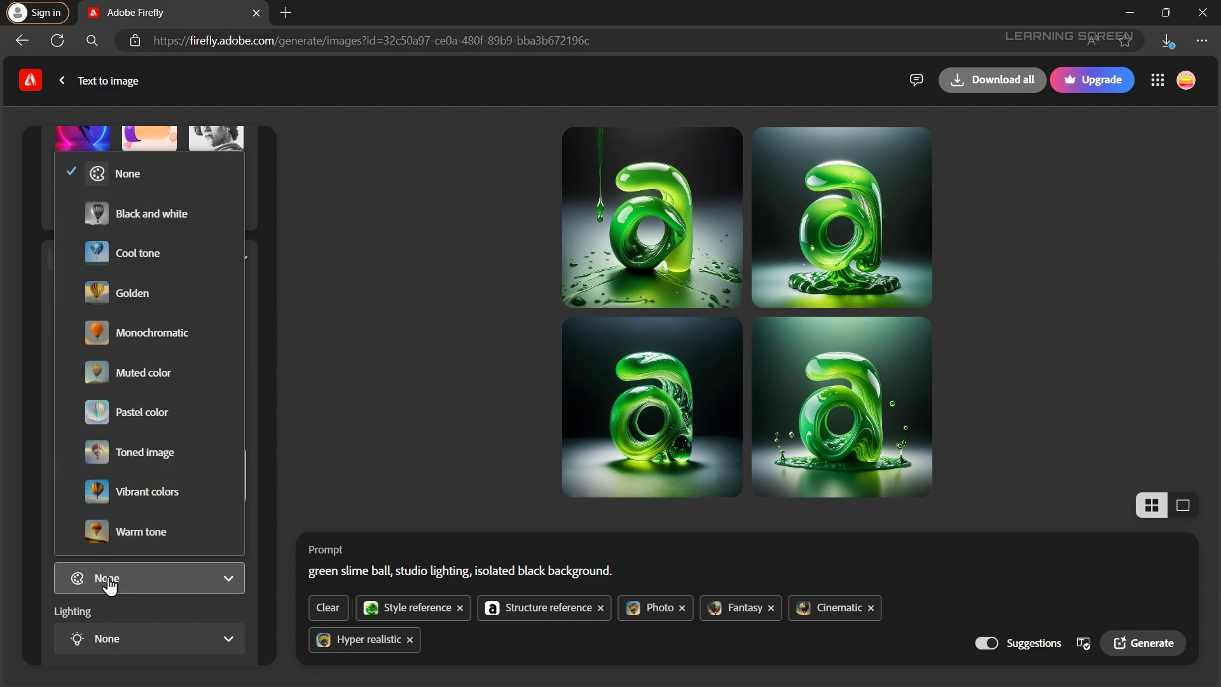
click(126, 296)
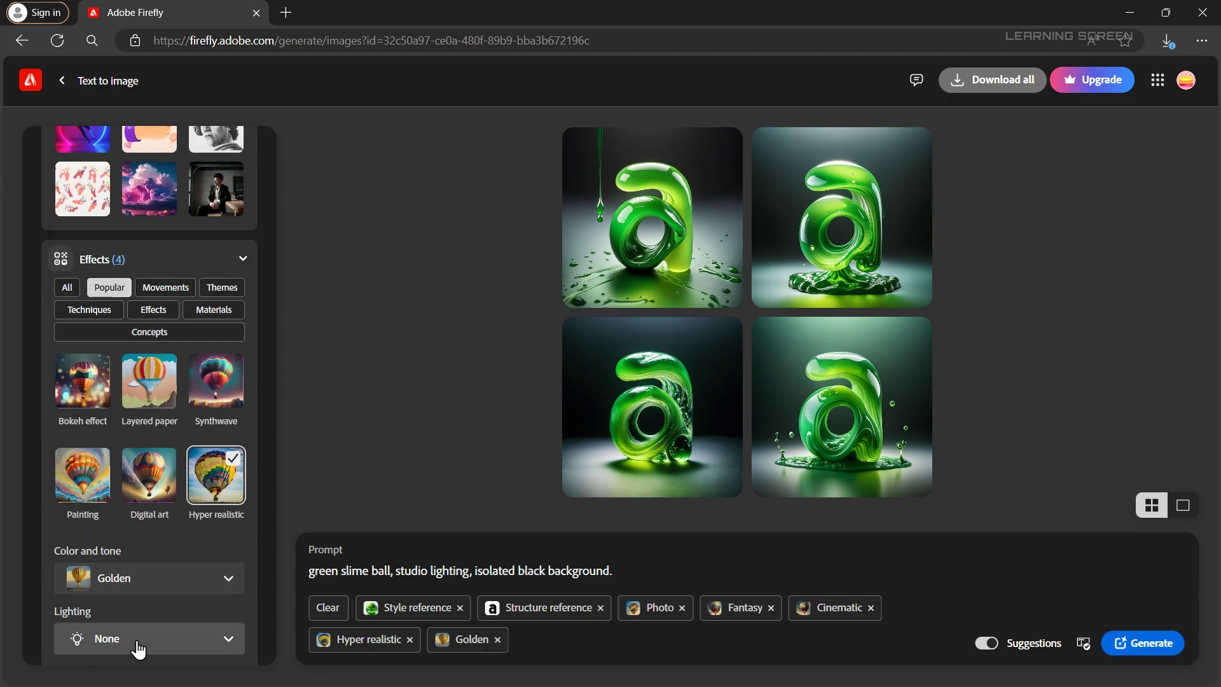
click(111, 639)
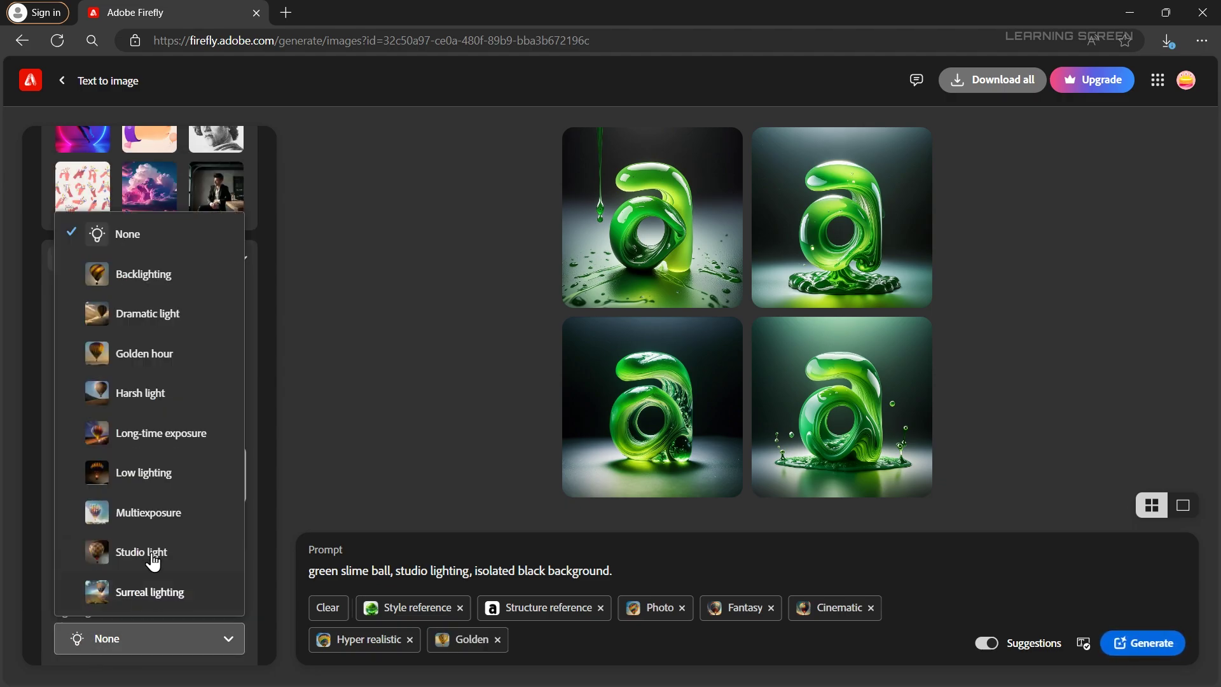
click(137, 278)
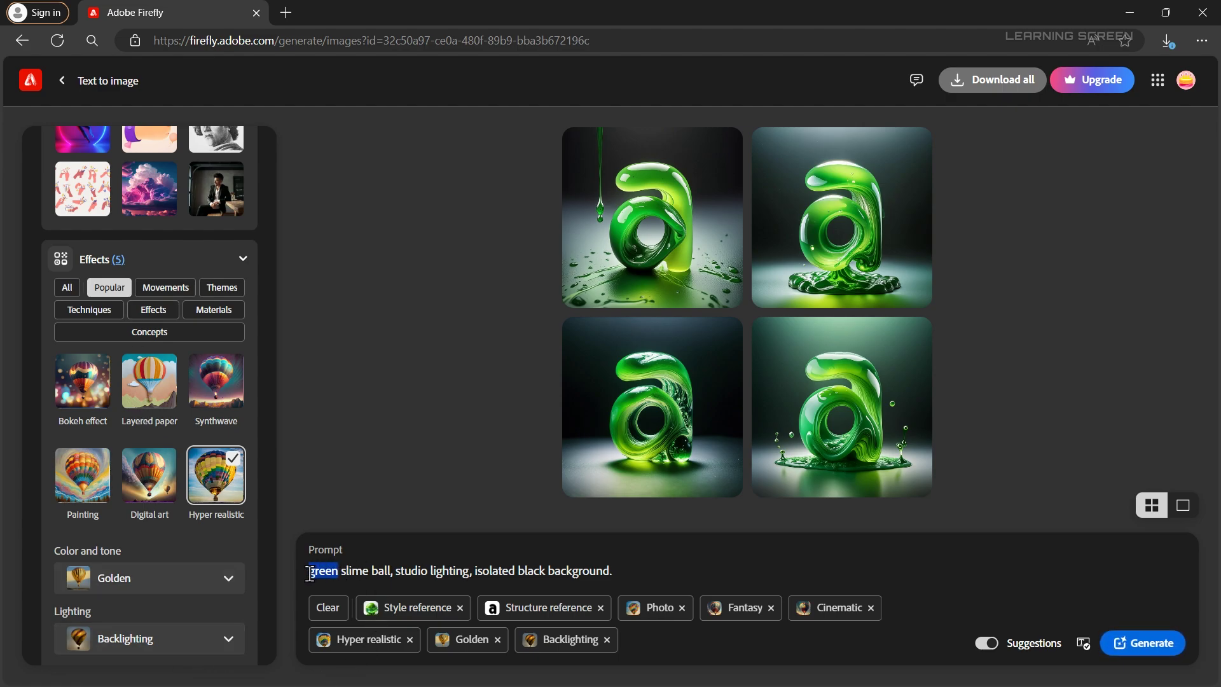
Change 'green' to 'yellow' in the prompt, generate, and browse the four results full size
text(yellow)
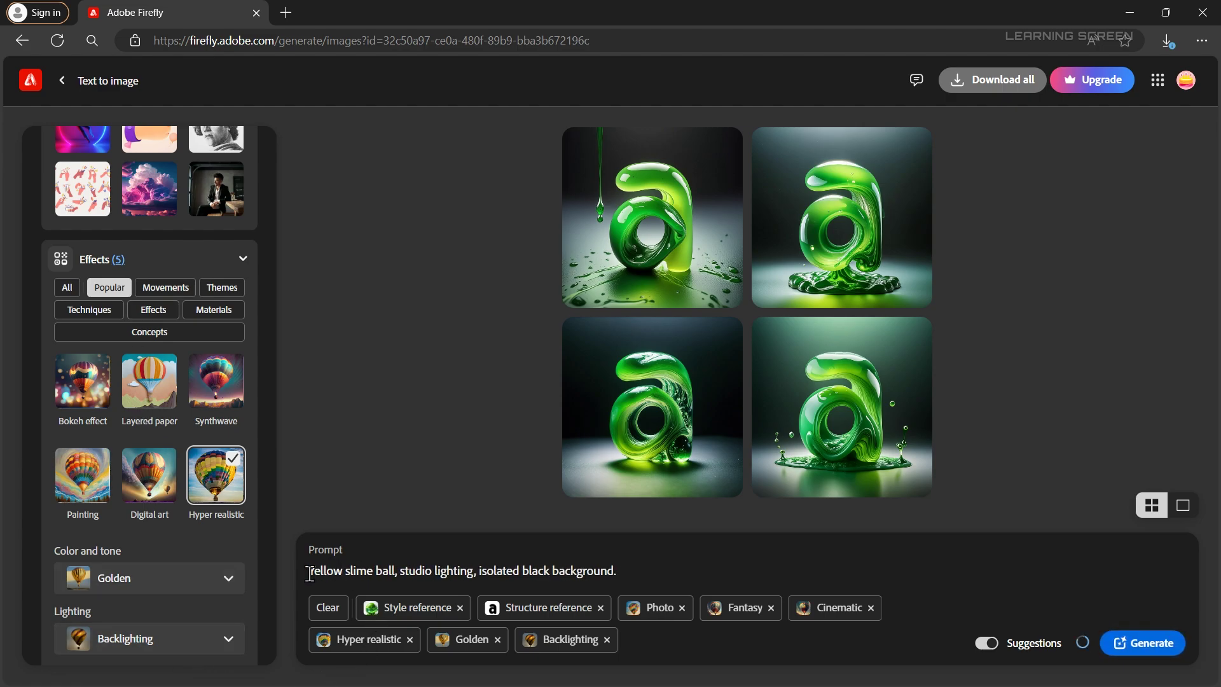
click(1139, 644)
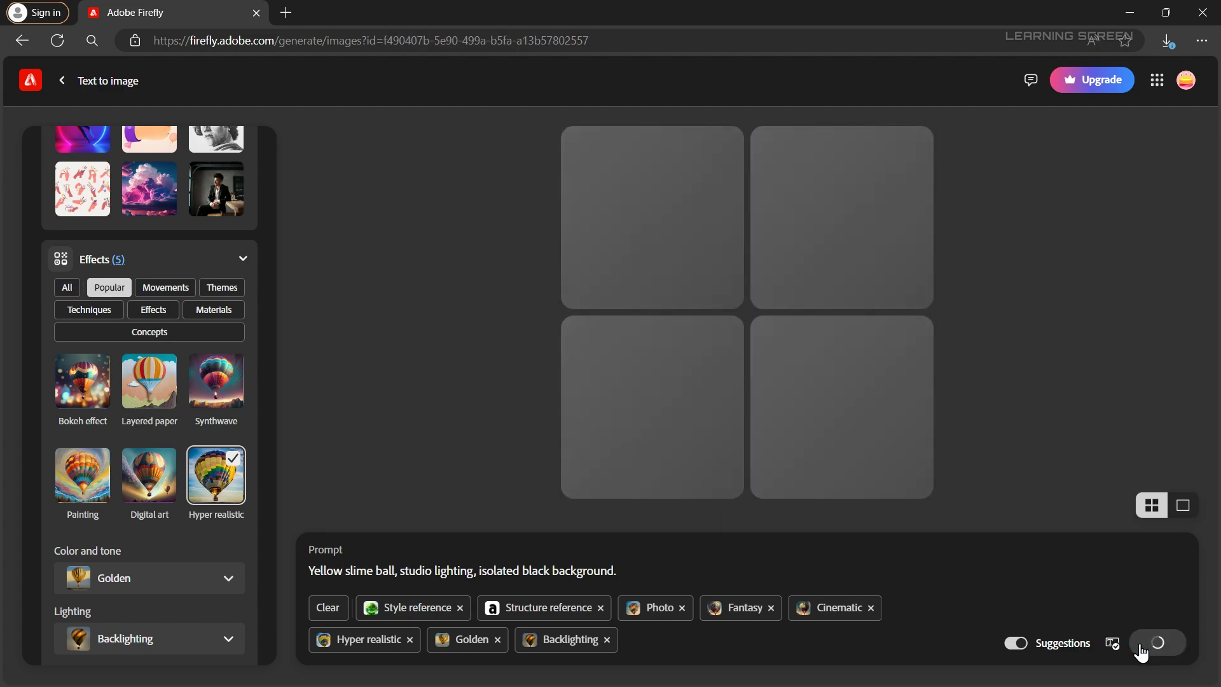
click(613, 252)
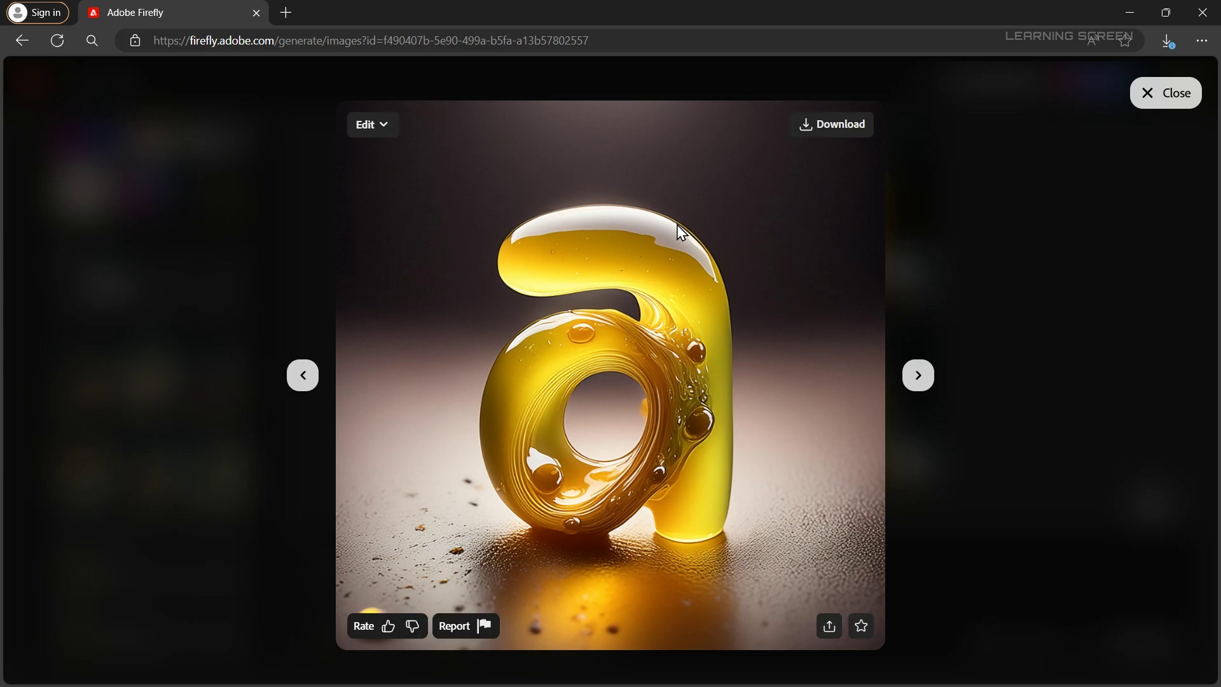
click(922, 381)
click(923, 383)
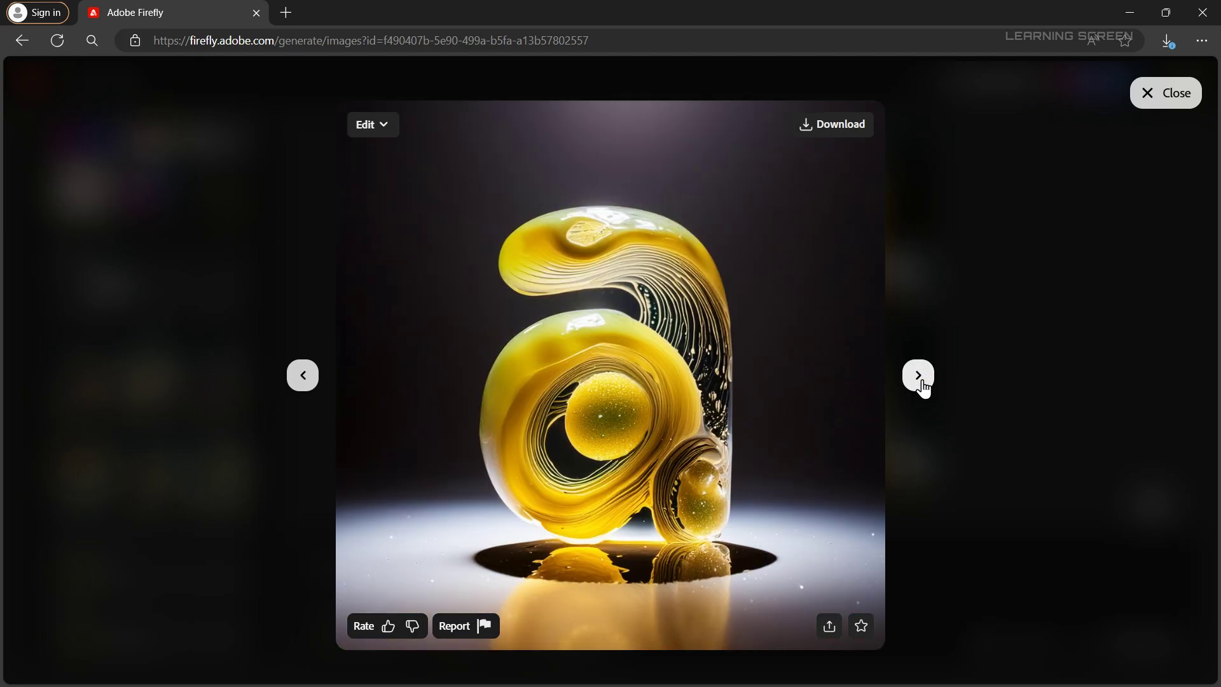
click(924, 384)
click(1019, 361)
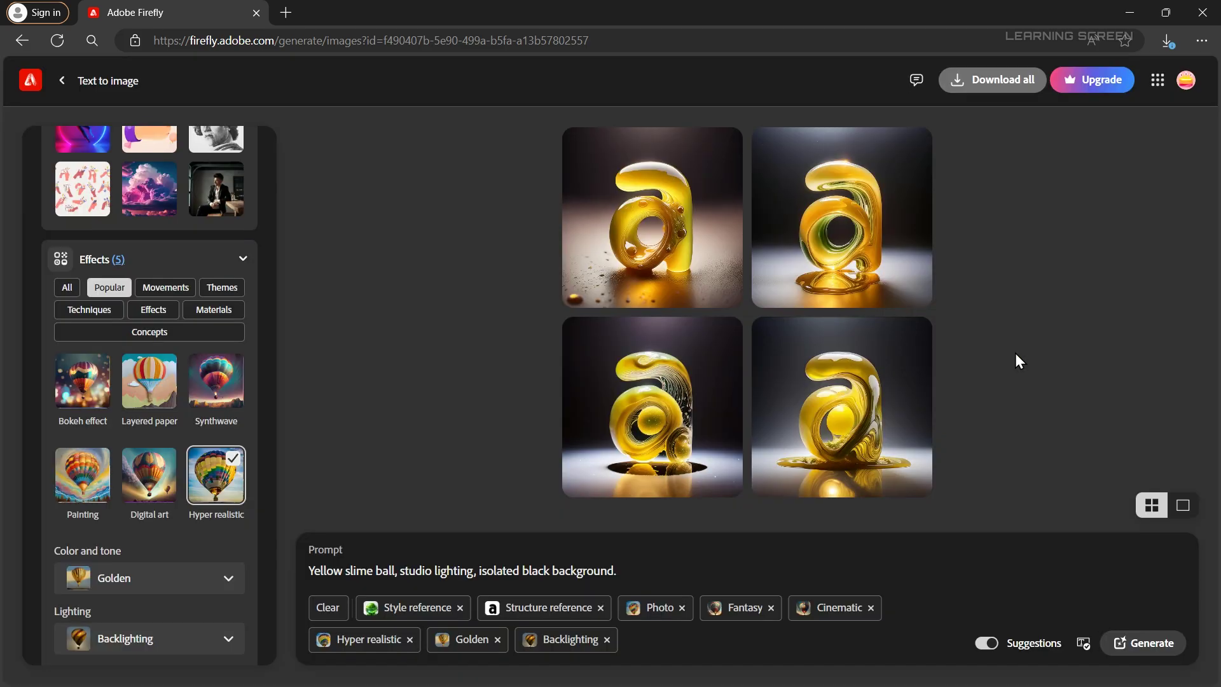